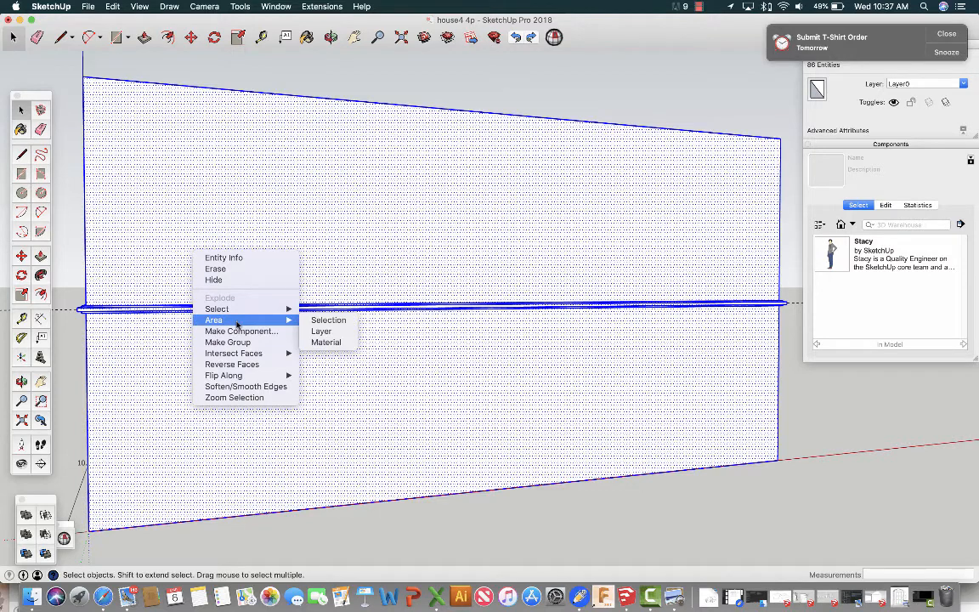
Group the selected wall geometry together with its horizontal ledge and clear the selection.
left_click(227, 341)
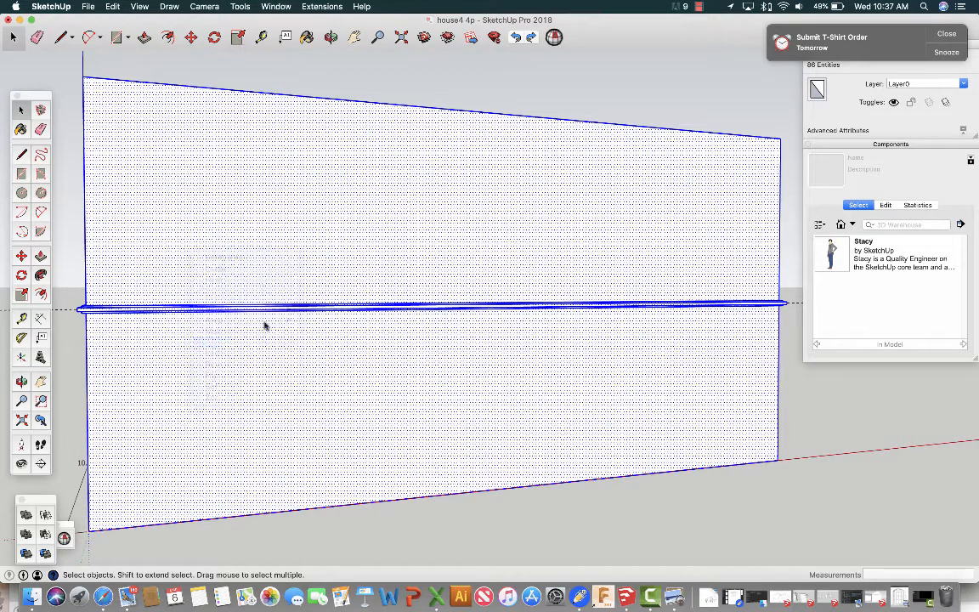
left_click(676, 514)
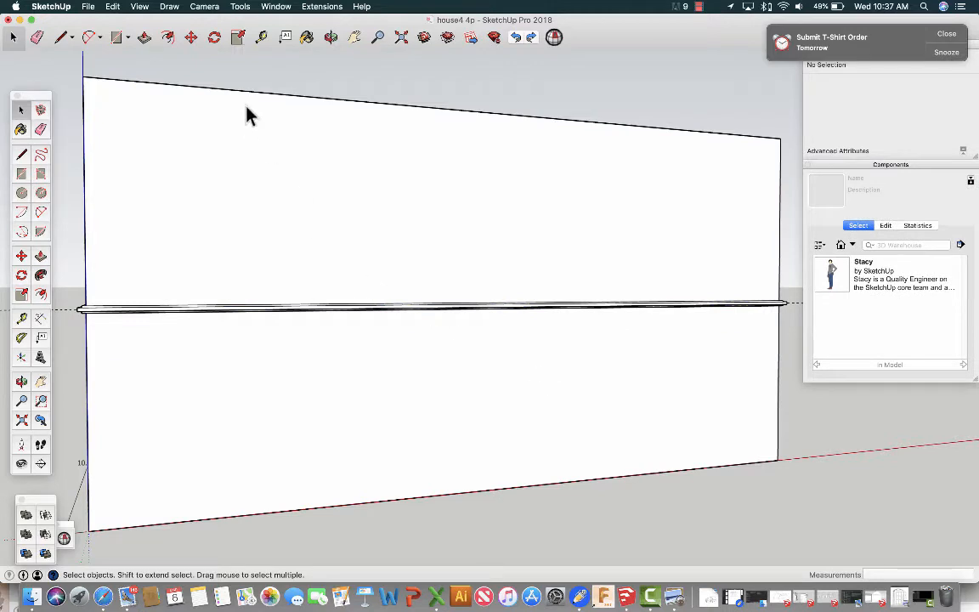
Place a horizontal guide across the lower wall, parallel to and above its bottom edge.
left_click(331, 36)
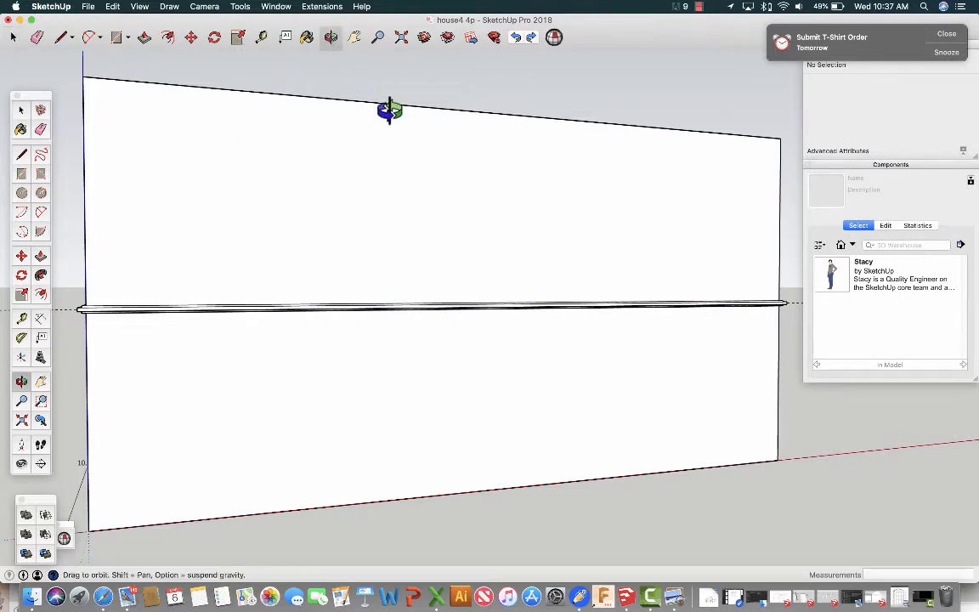
left_click_drag(419, 157, 314, 157)
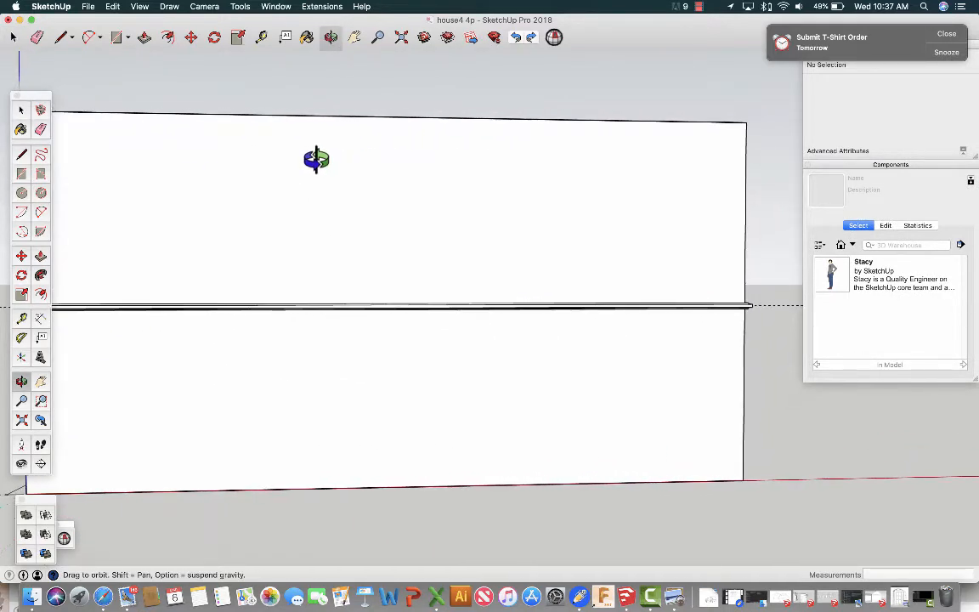
left_click(353, 36)
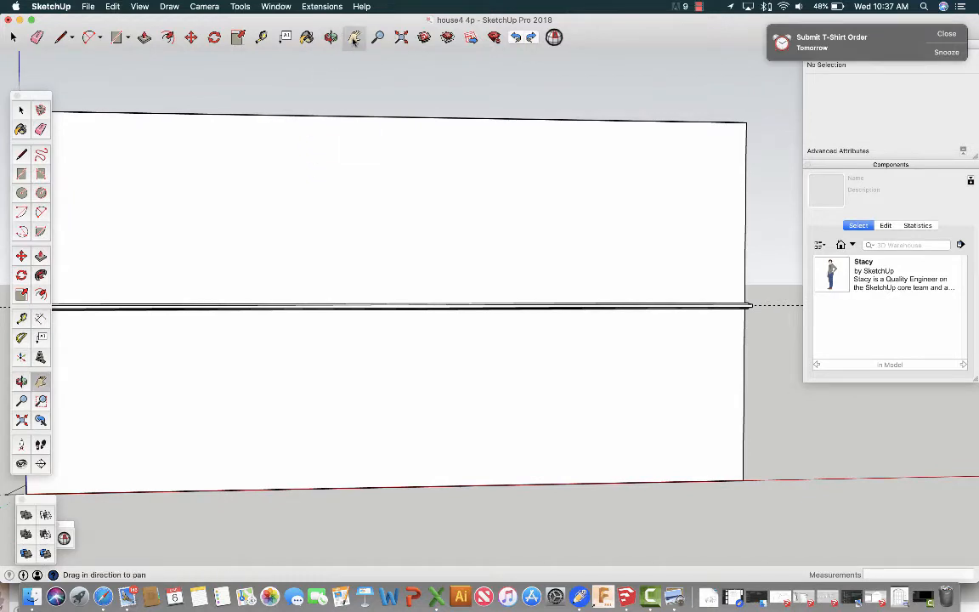
left_click_drag(214, 226, 333, 229)
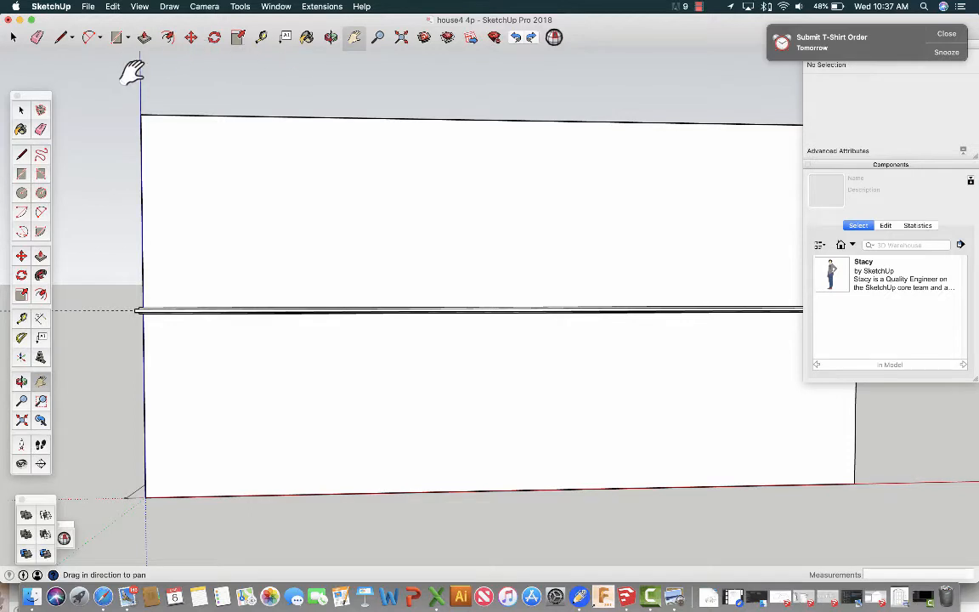
left_click(261, 36)
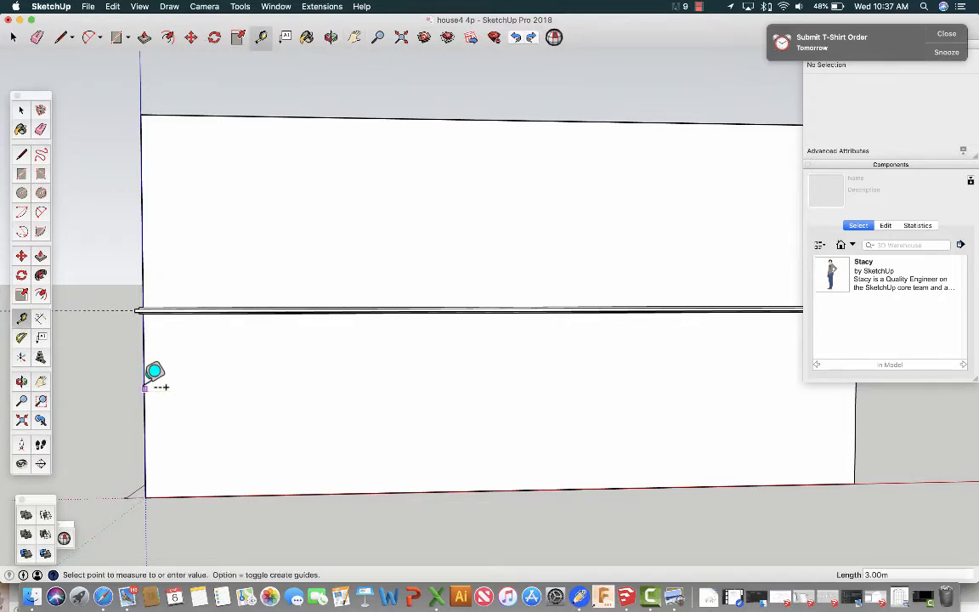
left_click(145, 387)
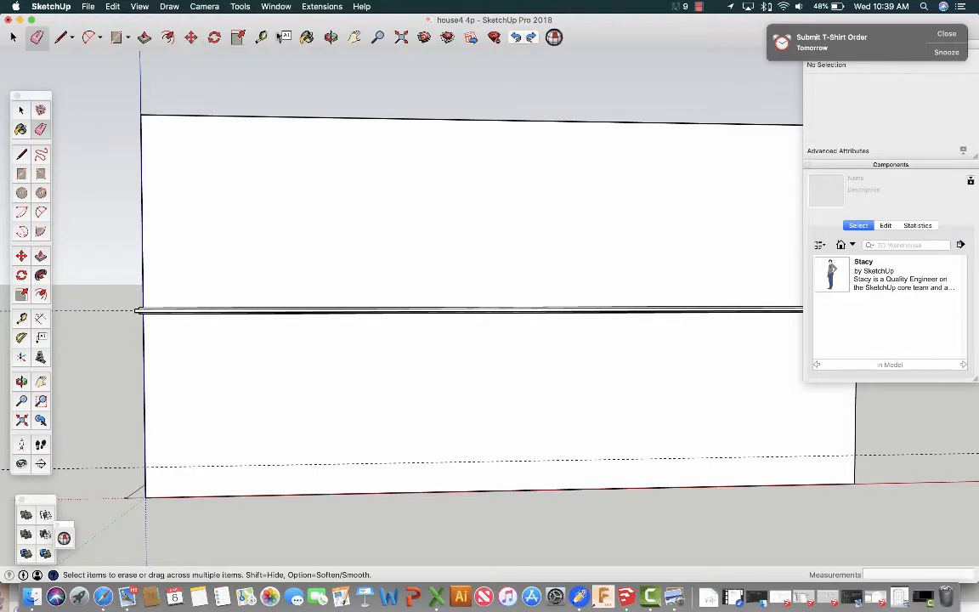
Place a vertical guide just inside the wall's left edge and a second vertical guide 1 m to its right.
left_click(261, 37)
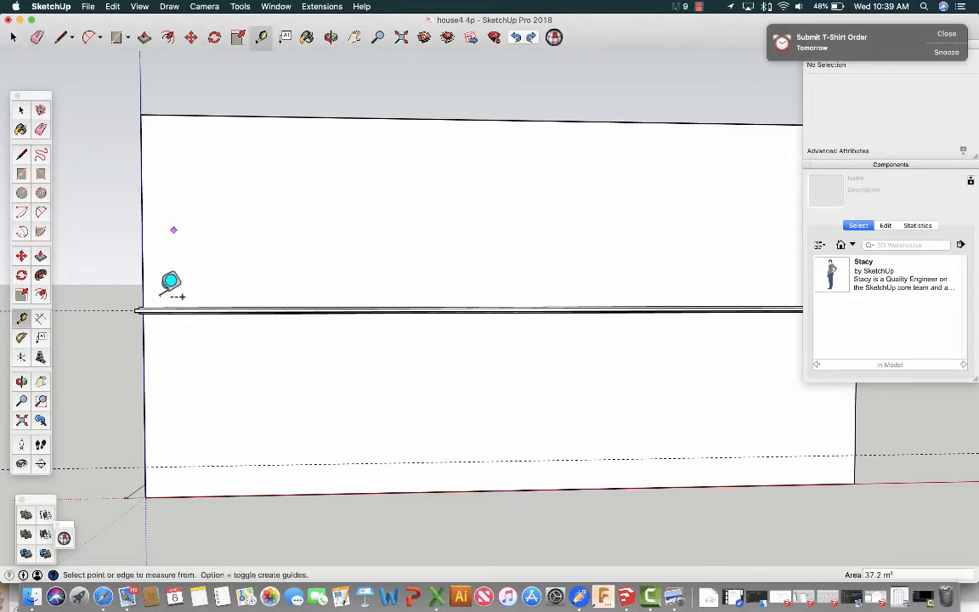
left_click(144, 360)
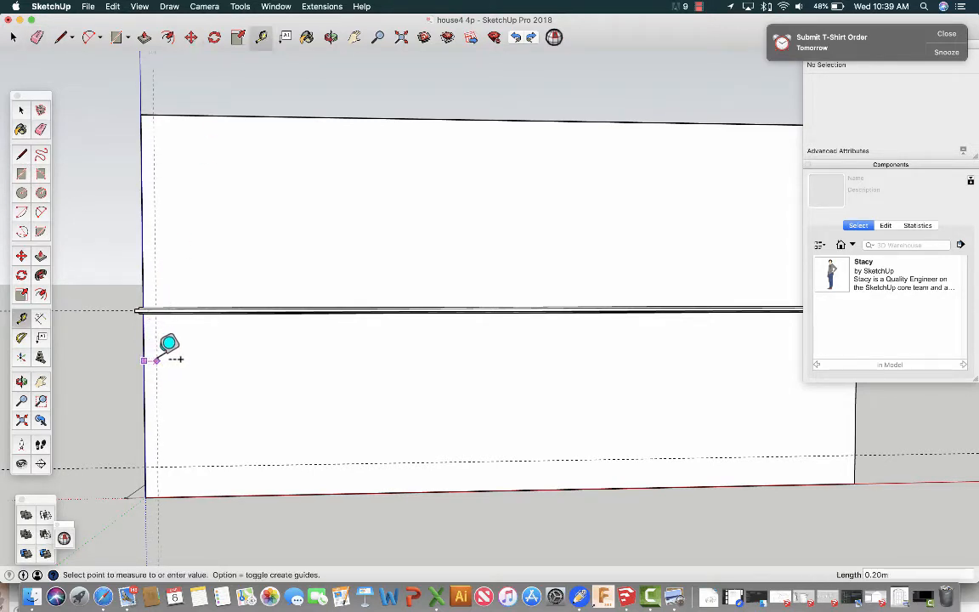
left_click(160, 360)
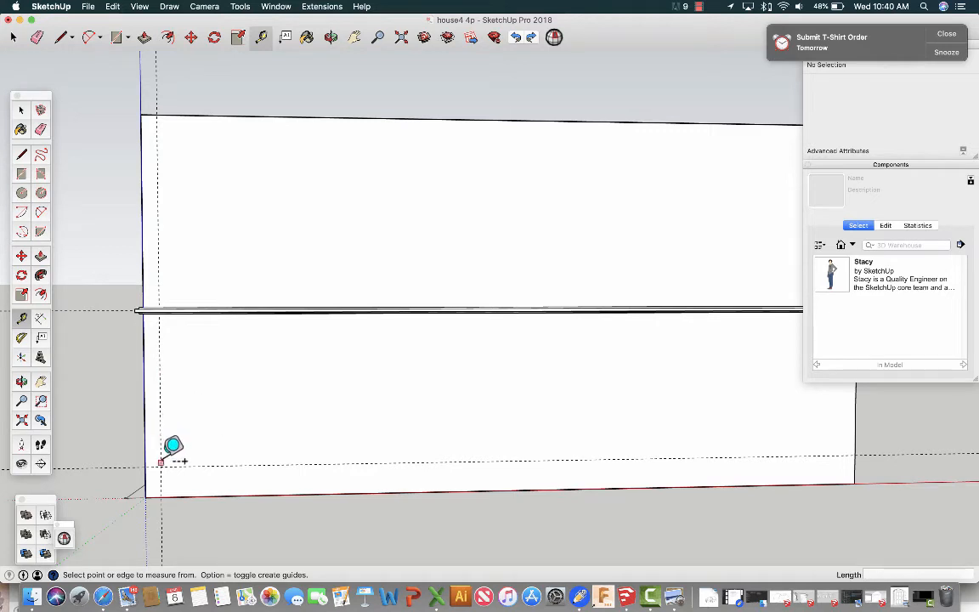
left_click(161, 432)
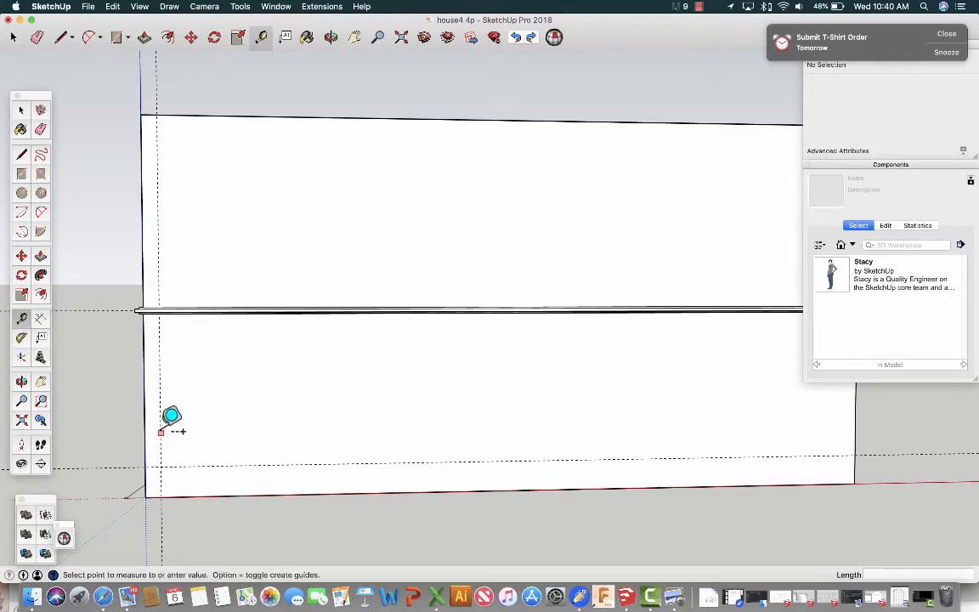
left_click(230, 425)
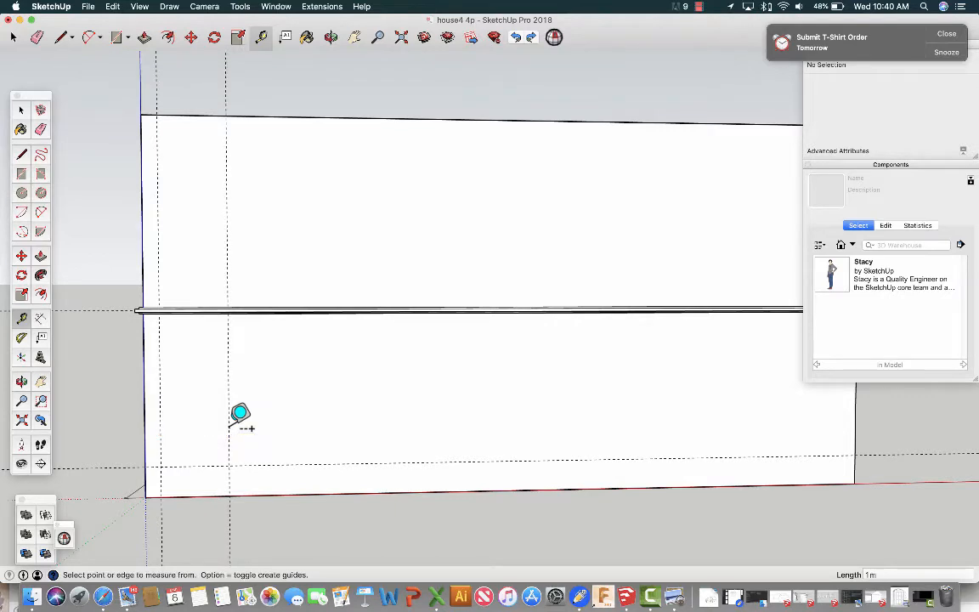
Add two more horizontal guides, 2 m and 1.7 m above the lower horizontal guide.
left_click(192, 465)
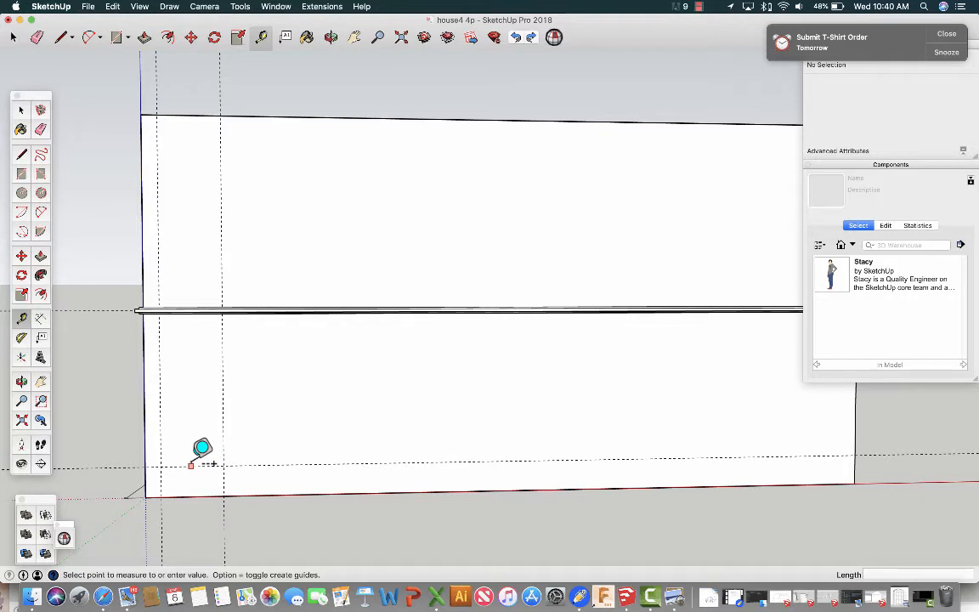
left_click(218, 366)
type("2m")
key("Return")
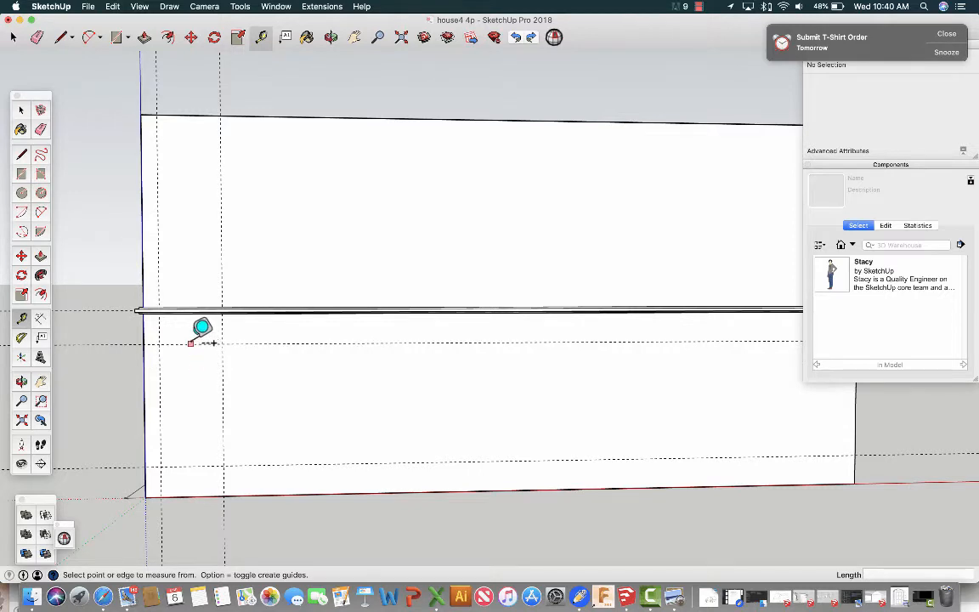
left_click(186, 343)
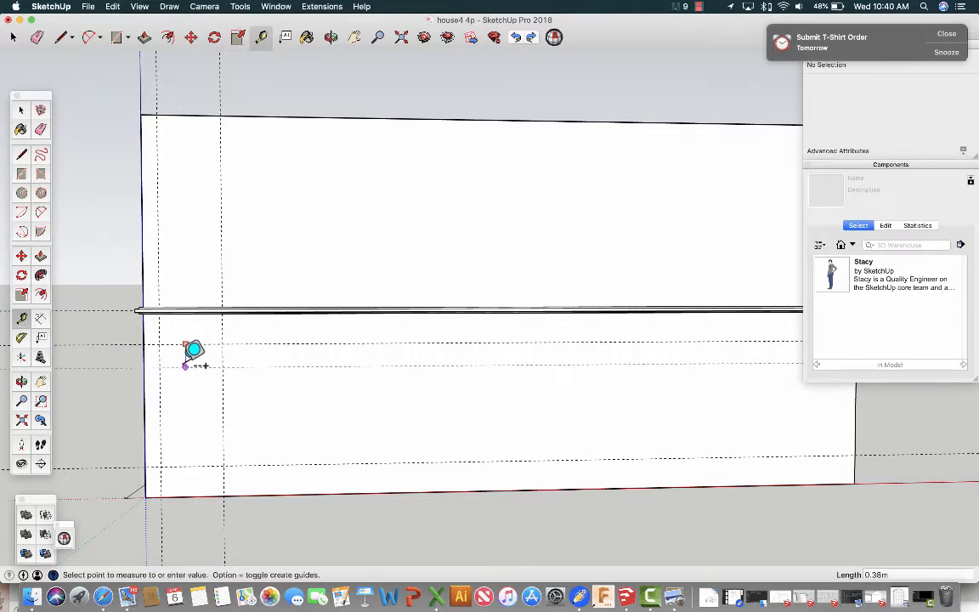
left_click(184, 366)
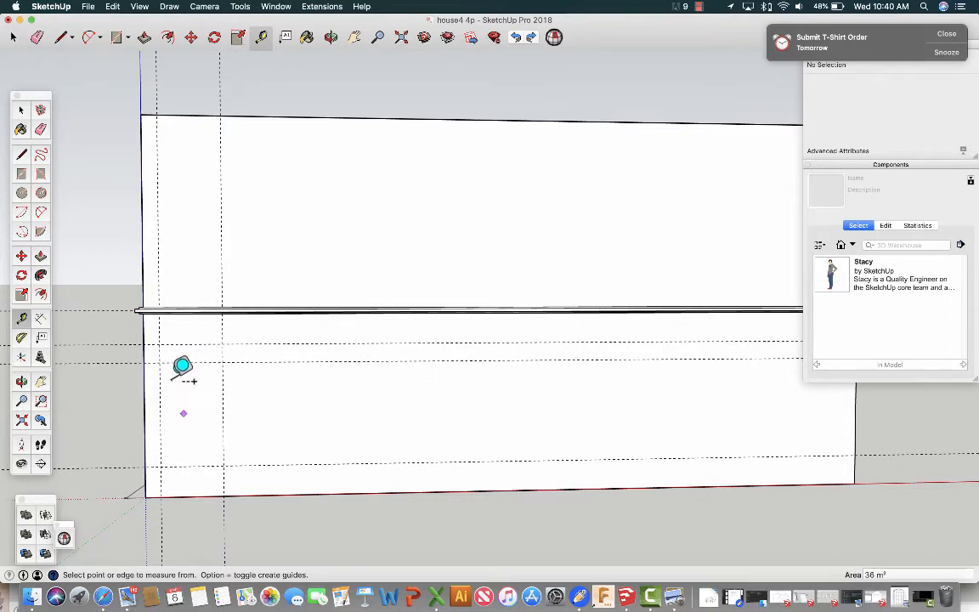
Draw a 1.00 m wide by 1.70 m high rectangle with the Line tool through the guide intersections.
scroll(179, 408, "up", 5)
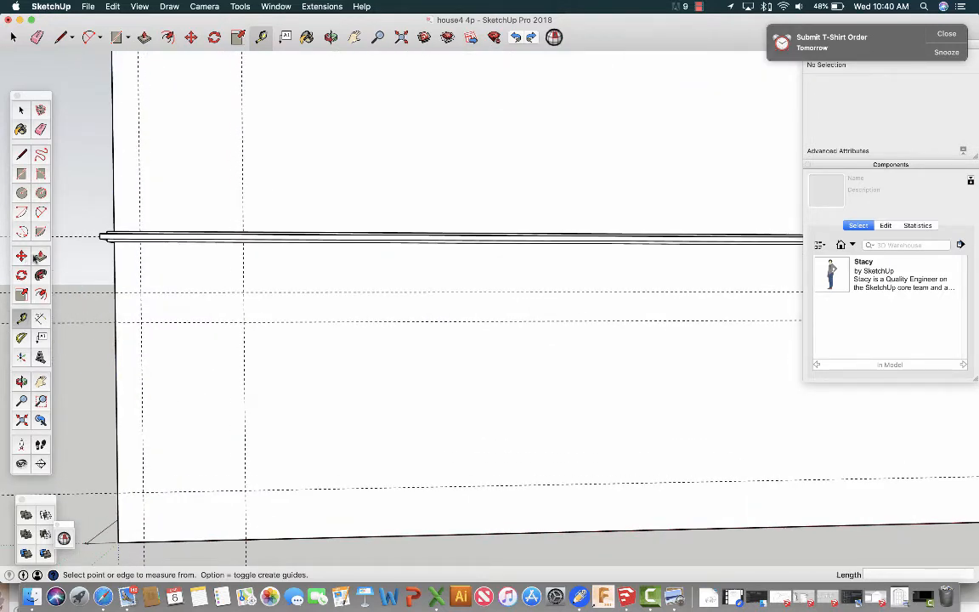
left_click(21, 153)
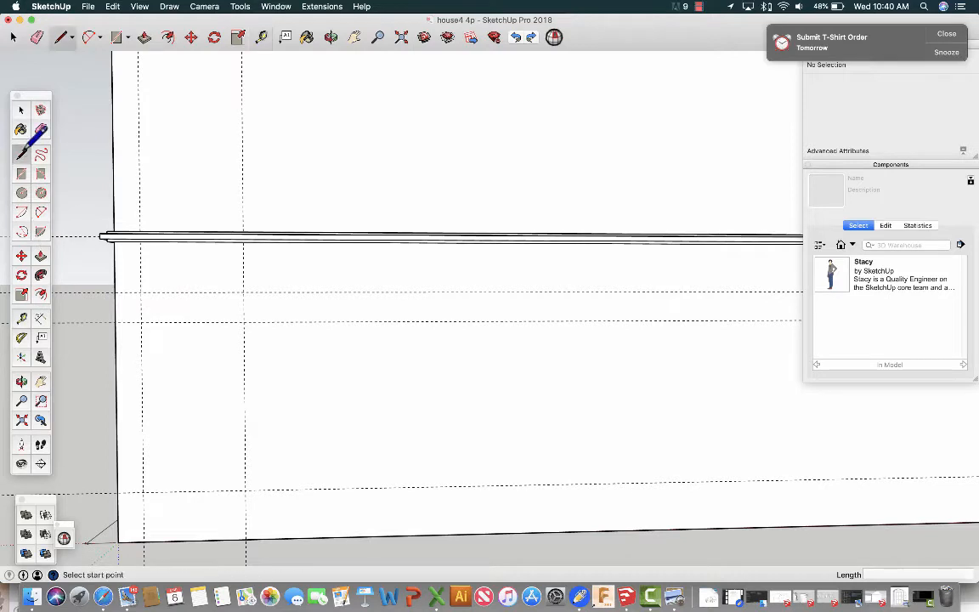
left_click(142, 322)
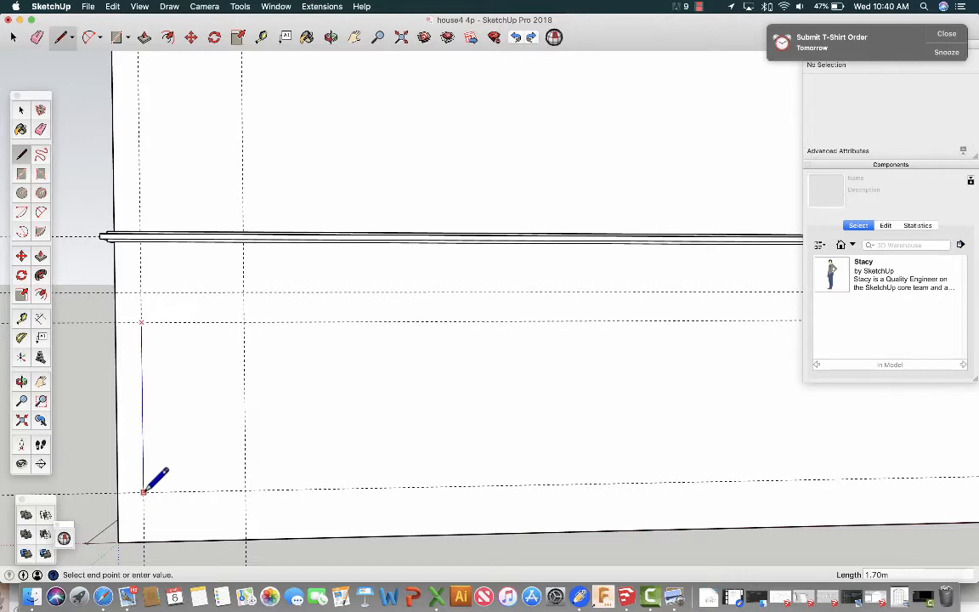
scroll(143, 491, "up", 2)
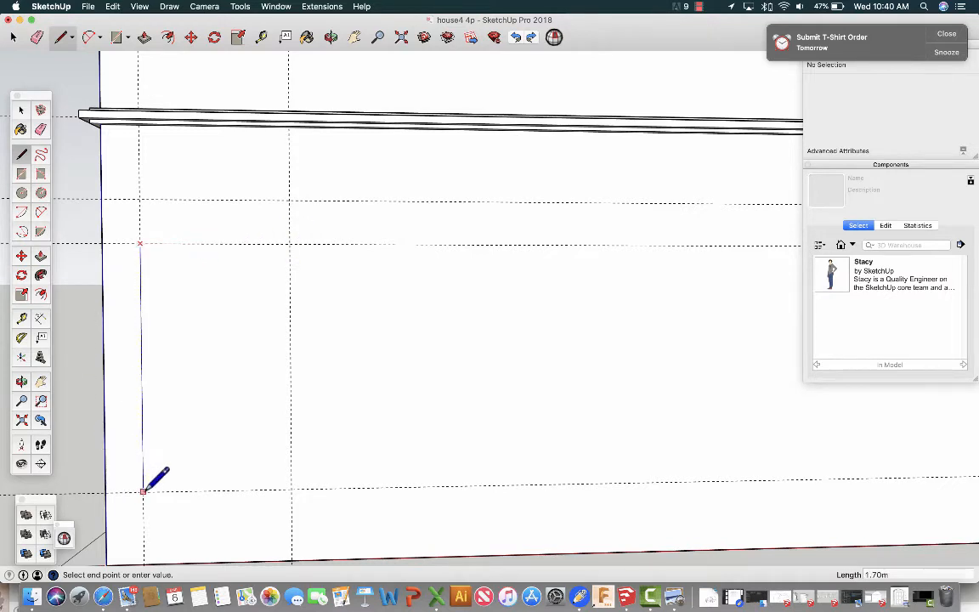
scroll(142, 495, "up", 3)
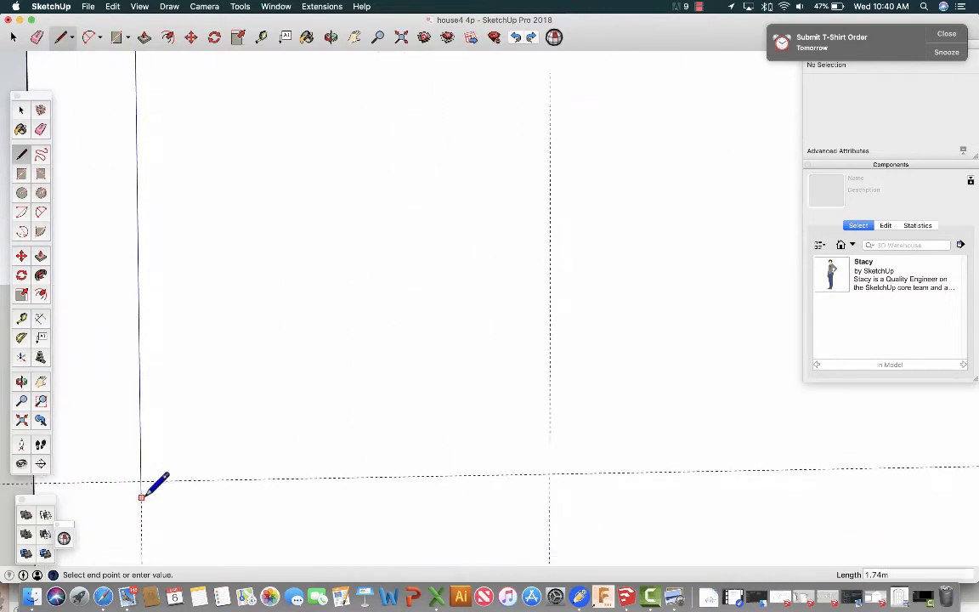
left_click(140, 479)
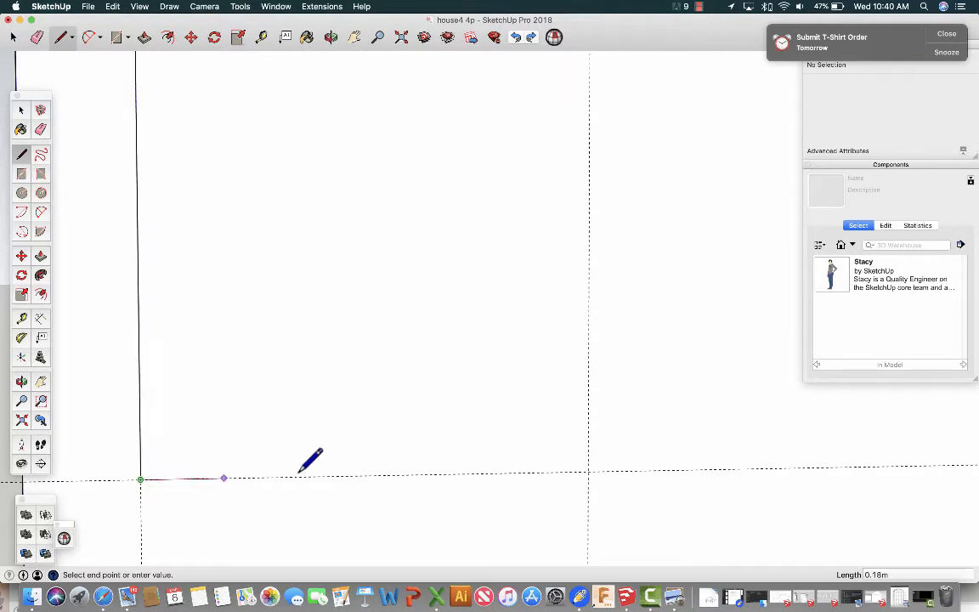
left_click(588, 471)
scroll(588, 471, "down", 3)
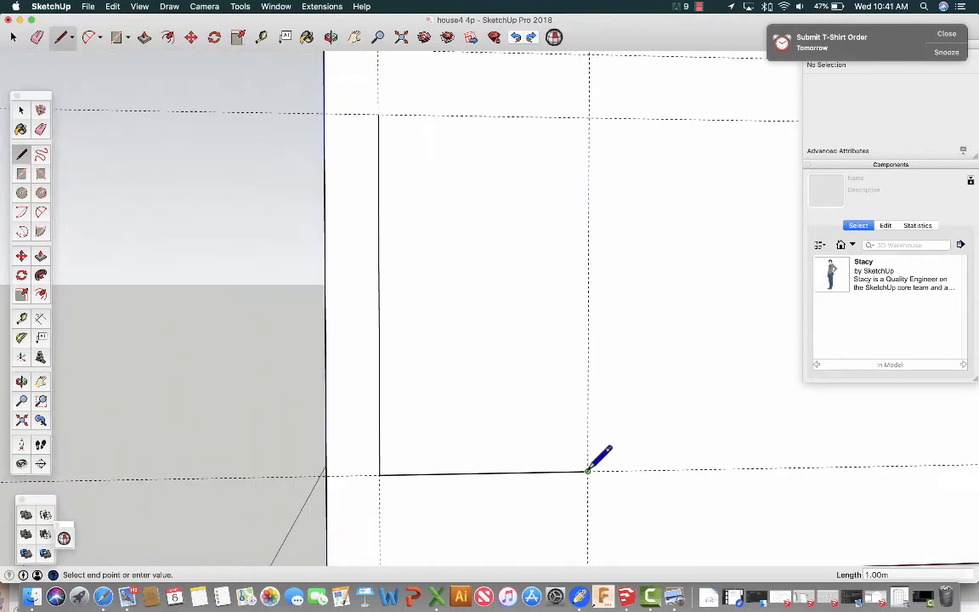
left_click(588, 116)
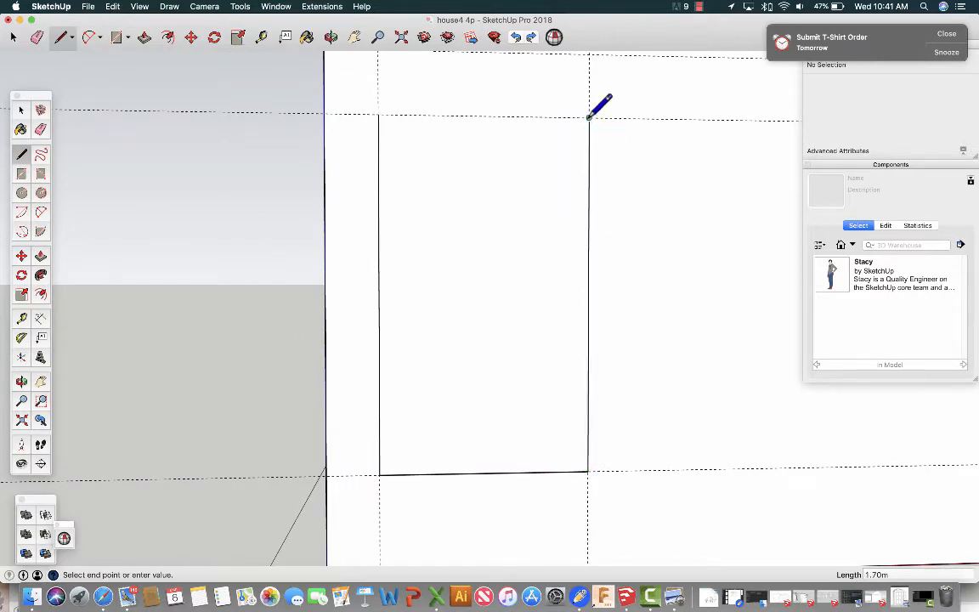
left_click(379, 113)
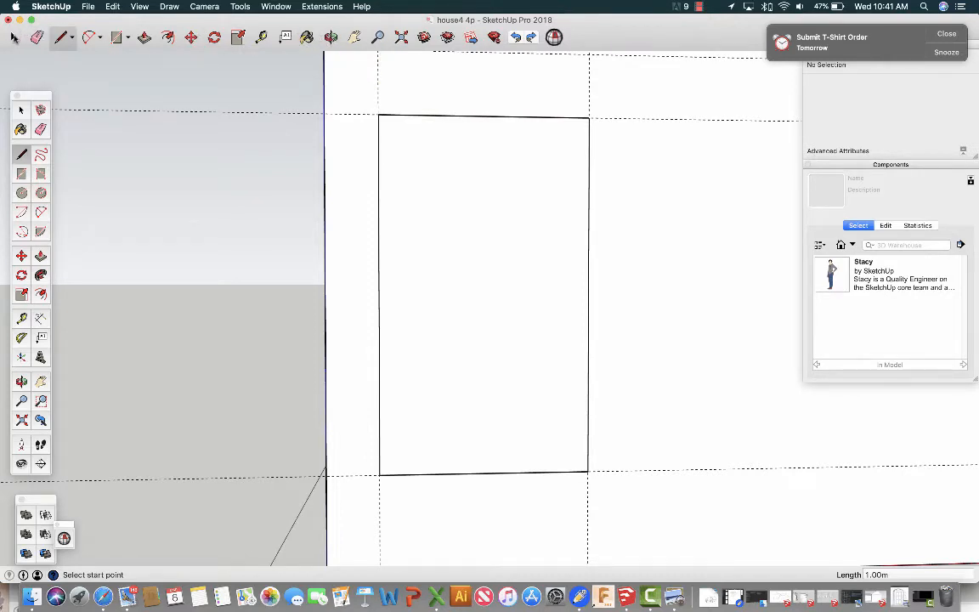
Offset the rectangular face's outline 10 cm inward.
left_click(14, 36)
left_click(432, 227)
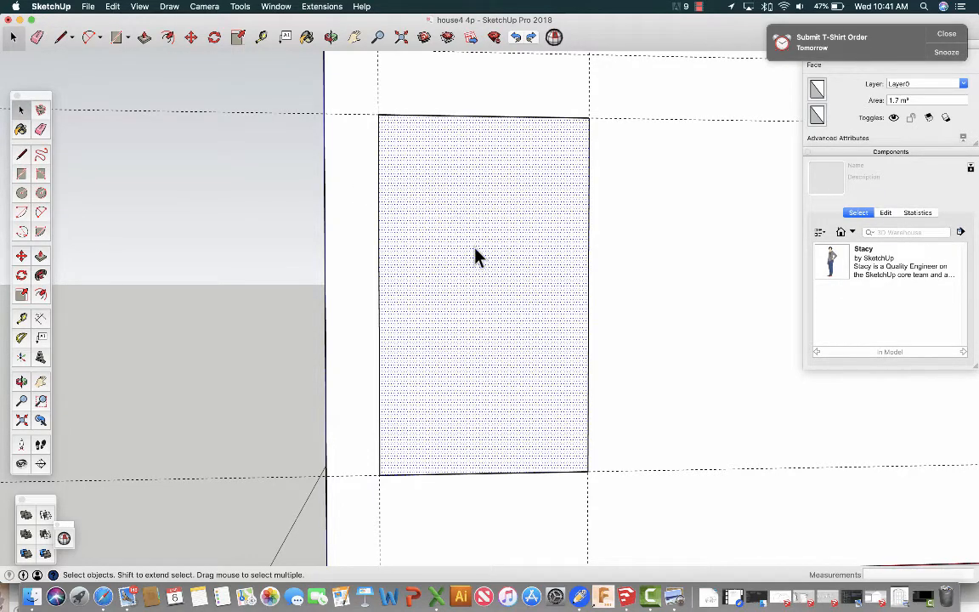
scroll(474, 255, "down", 2)
scroll(474, 255, "up", 1)
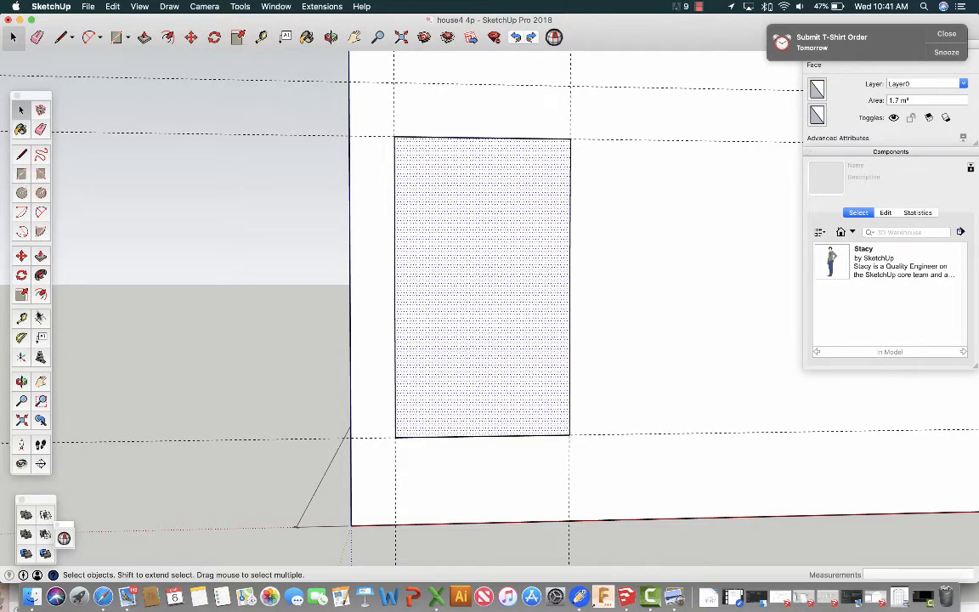
left_click(40, 294)
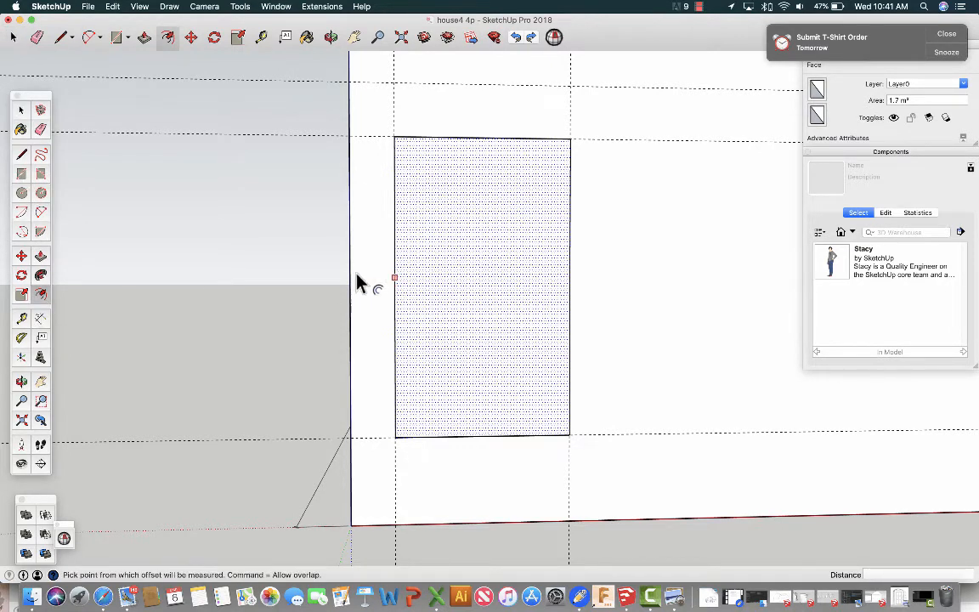
left_click(403, 173)
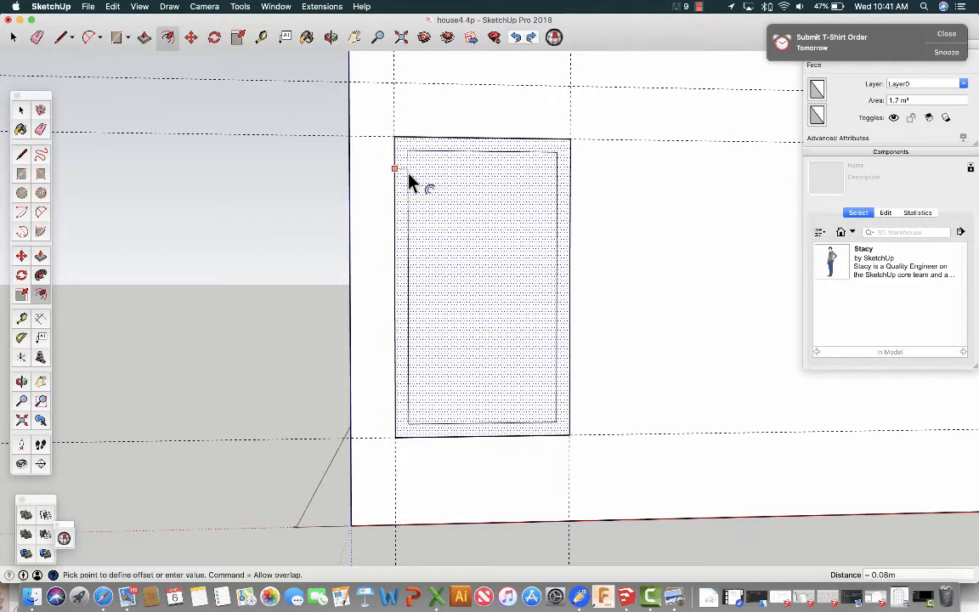
left_click(411, 183)
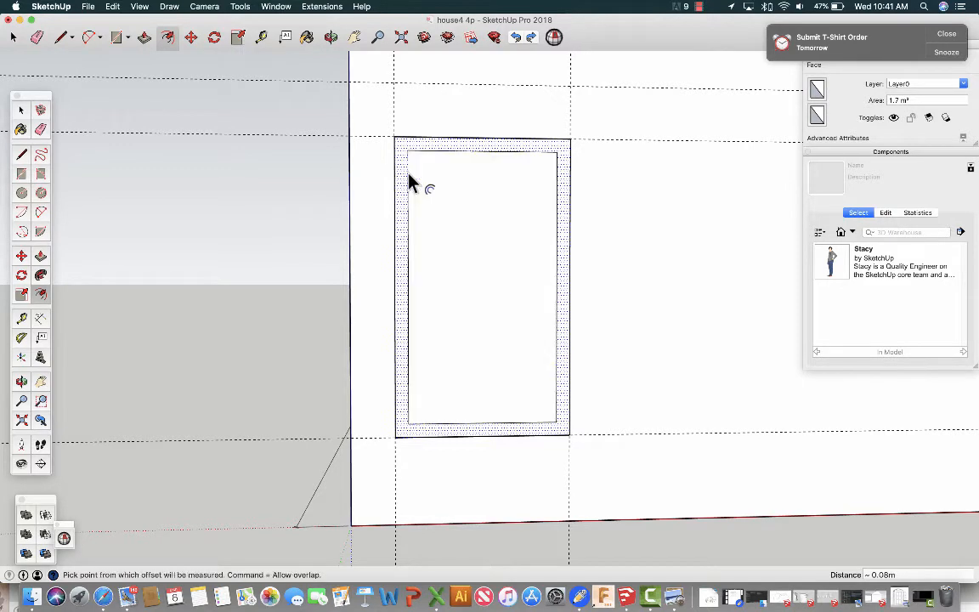
type("10cm")
key("Return")
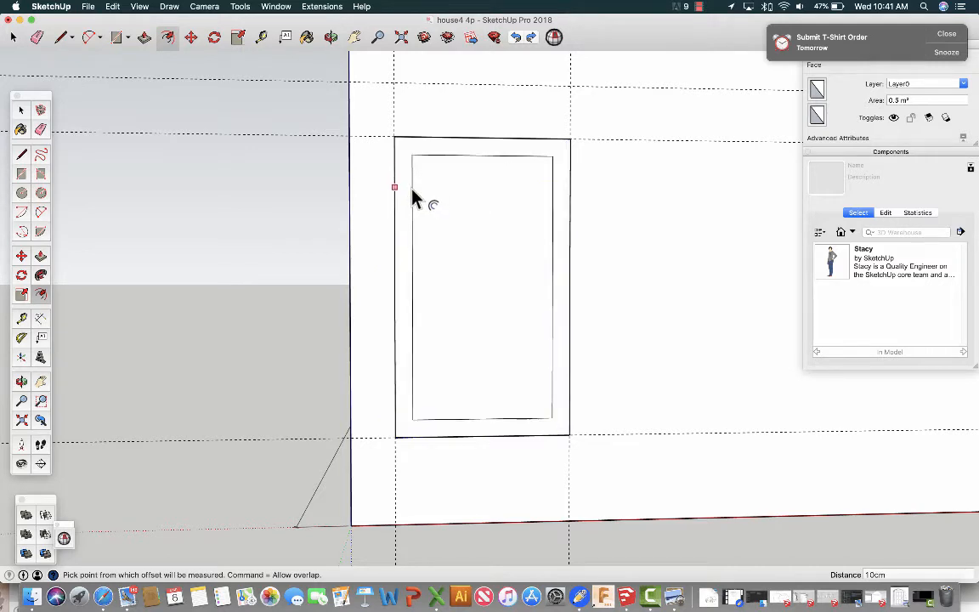
Add another outline offset 5 cm inward from the outer rectangle, inside the frame band.
left_click(413, 195)
left_click(425, 198)
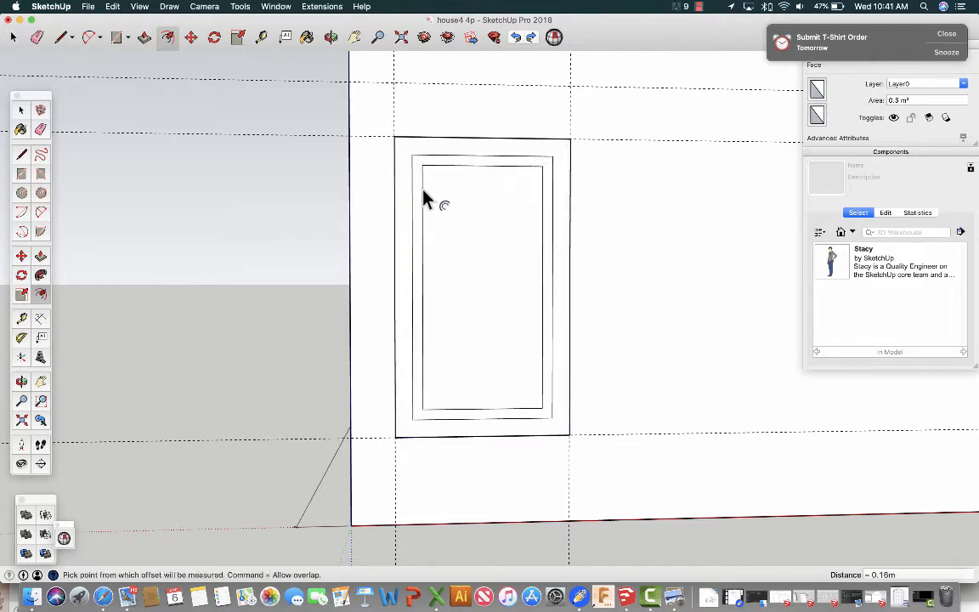
type("5cm")
key("Return")
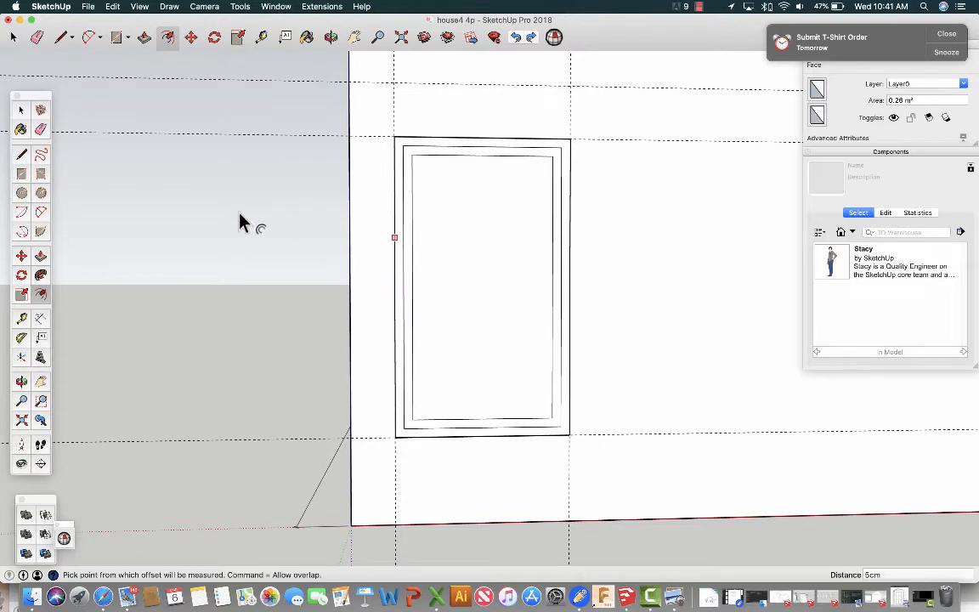
Add a vertical guide with the Tape Measure tool through the middle of the window's innermost rectangle.
left_click(21, 319)
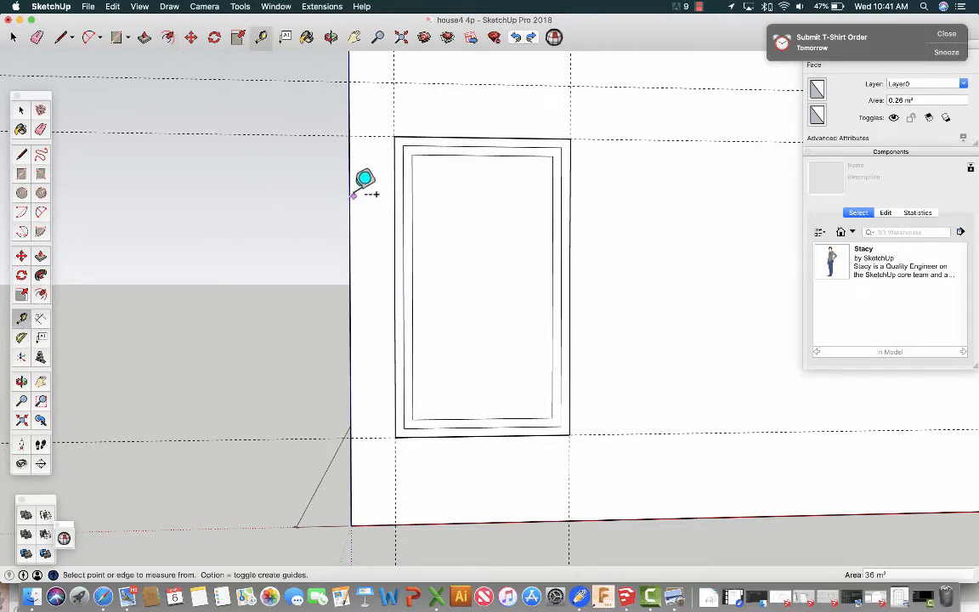
left_click(412, 221)
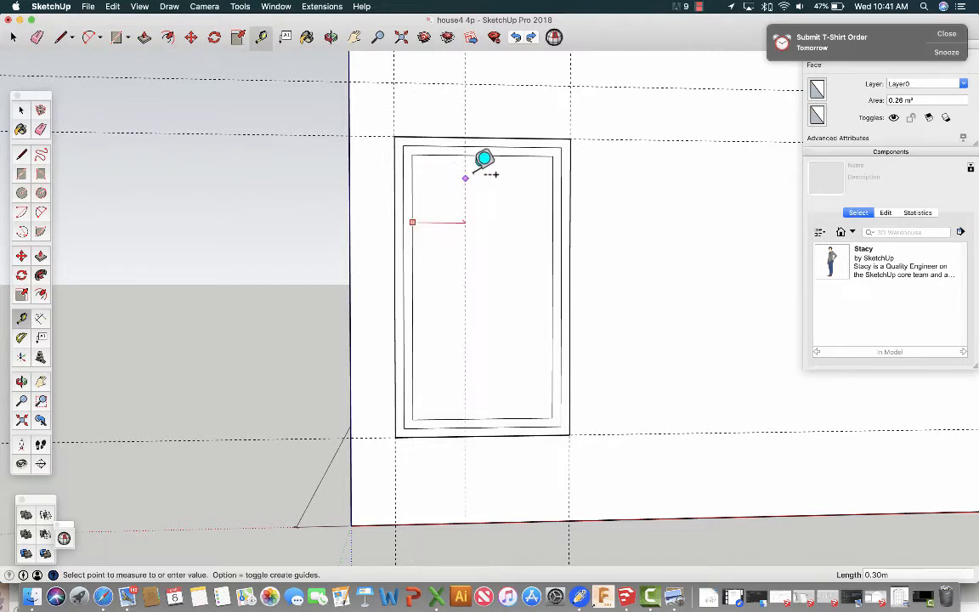
left_click(507, 151)
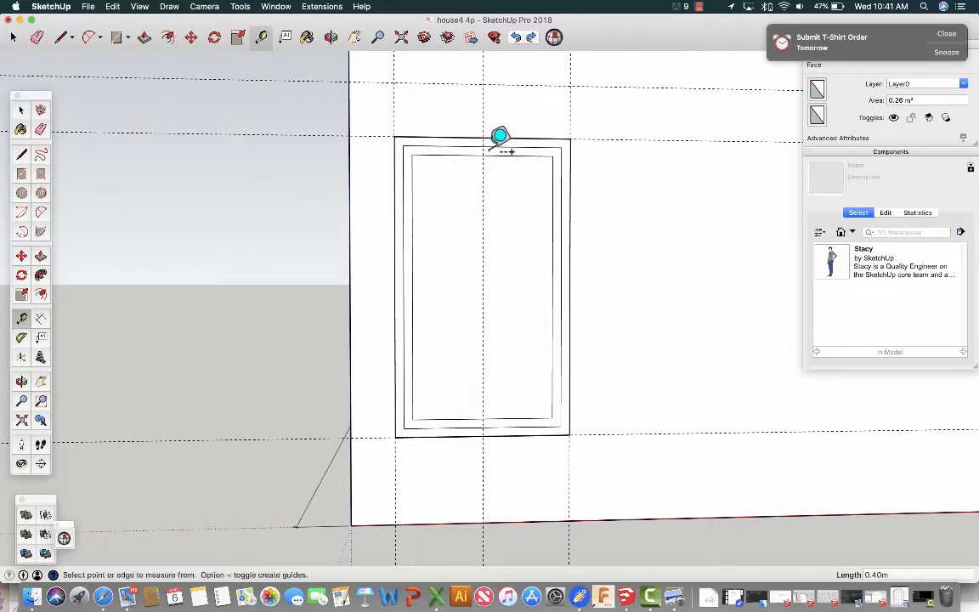
Measure the innermost rectangle's height and the distance between the horizontal guides along the window's upper and lower edges.
left_click(448, 418)
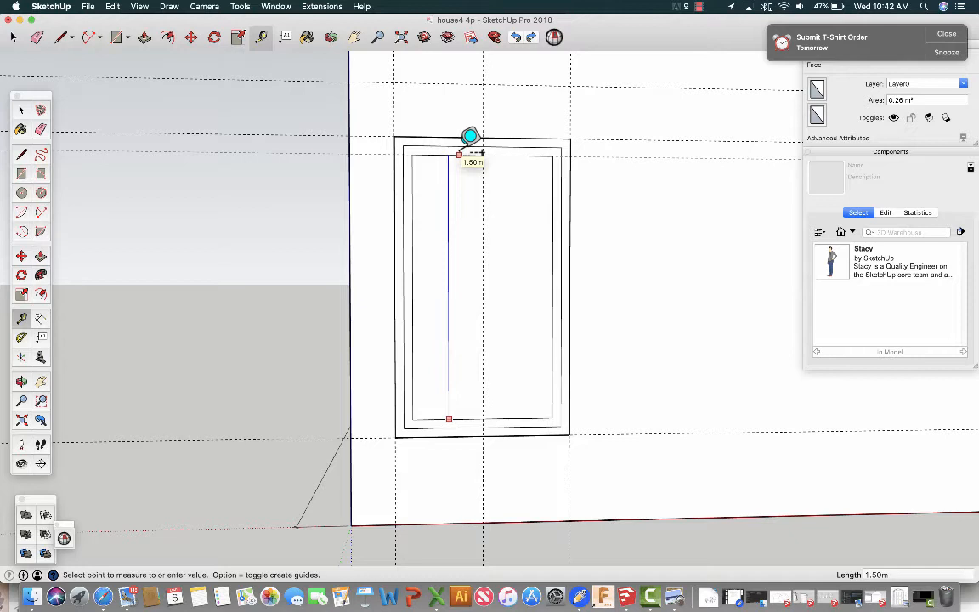
key("Escape")
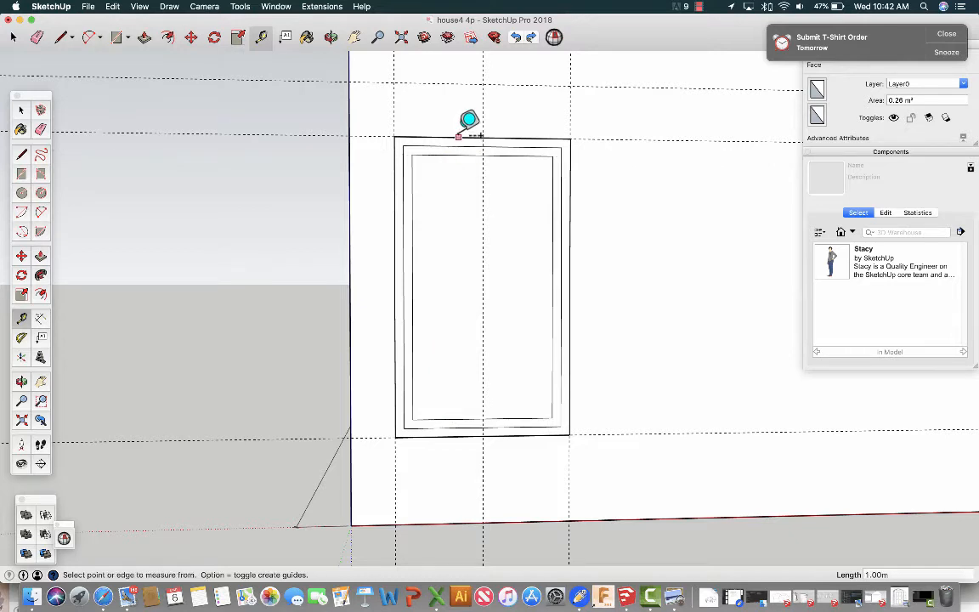
left_click(381, 136)
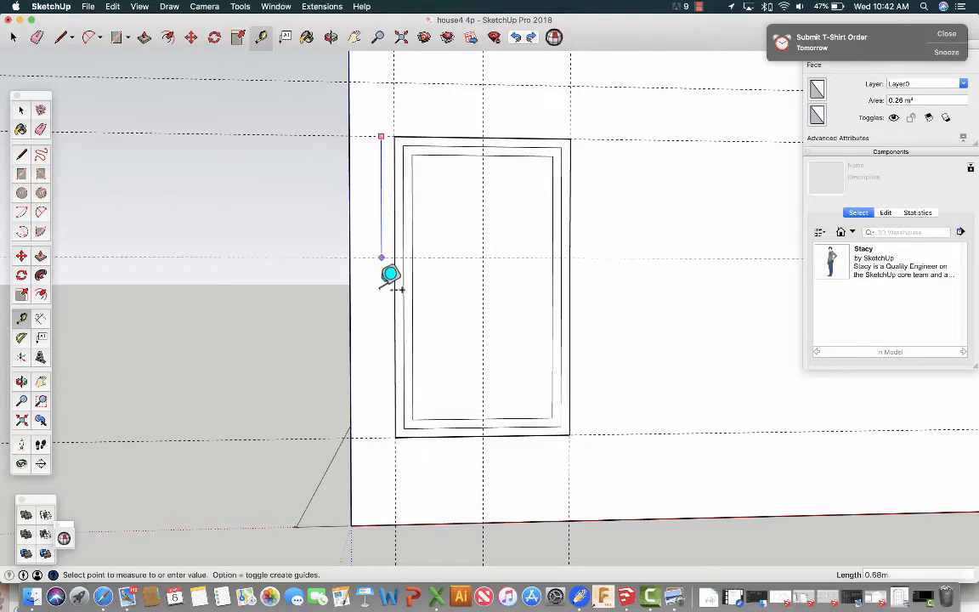
left_click(381, 435)
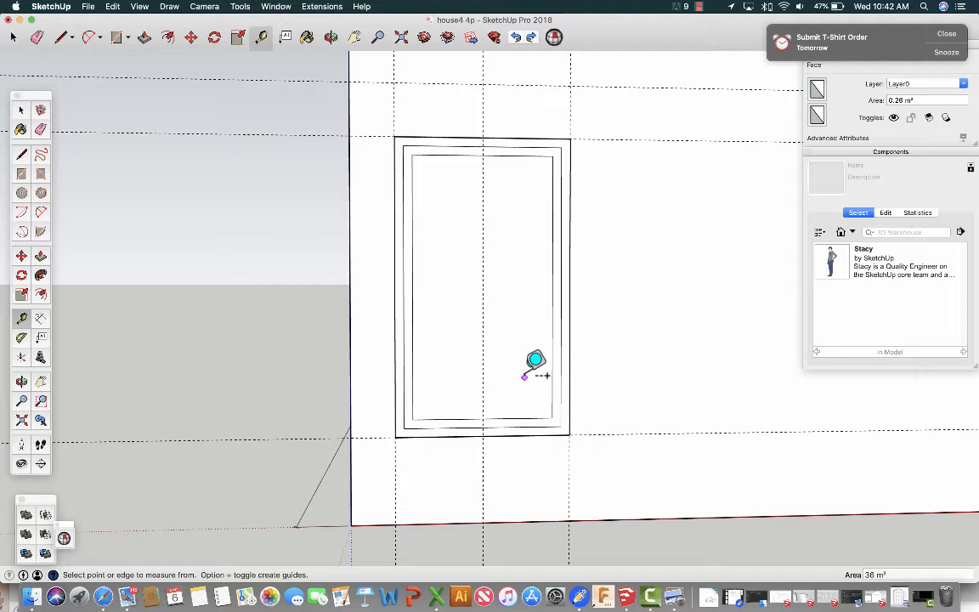
Add two horizontal guides below the window's upper-edge guide, spaced about 0.57 m apart to divide the window height into thirds.
left_click(380, 136)
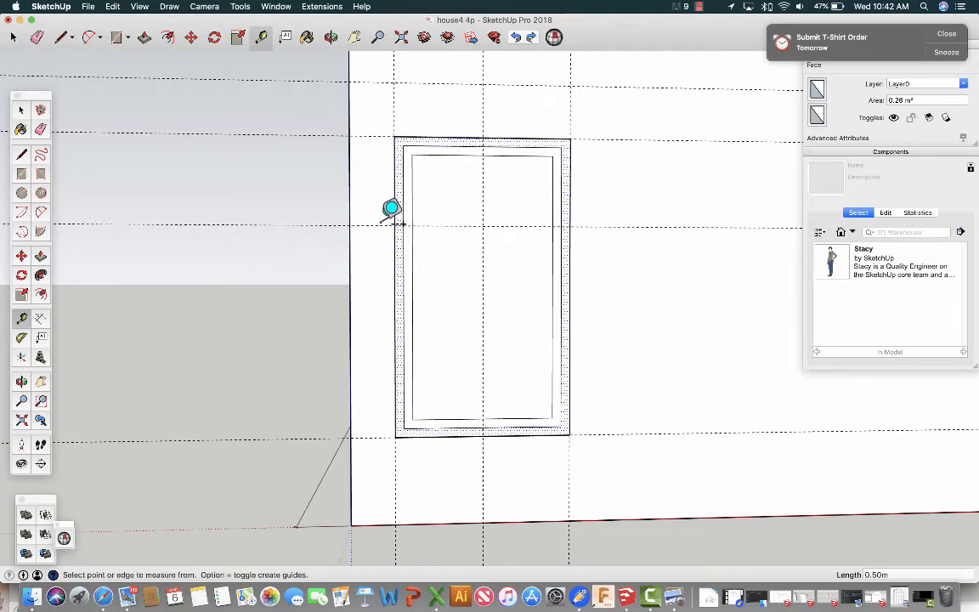
type(".6cm")
key("Return")
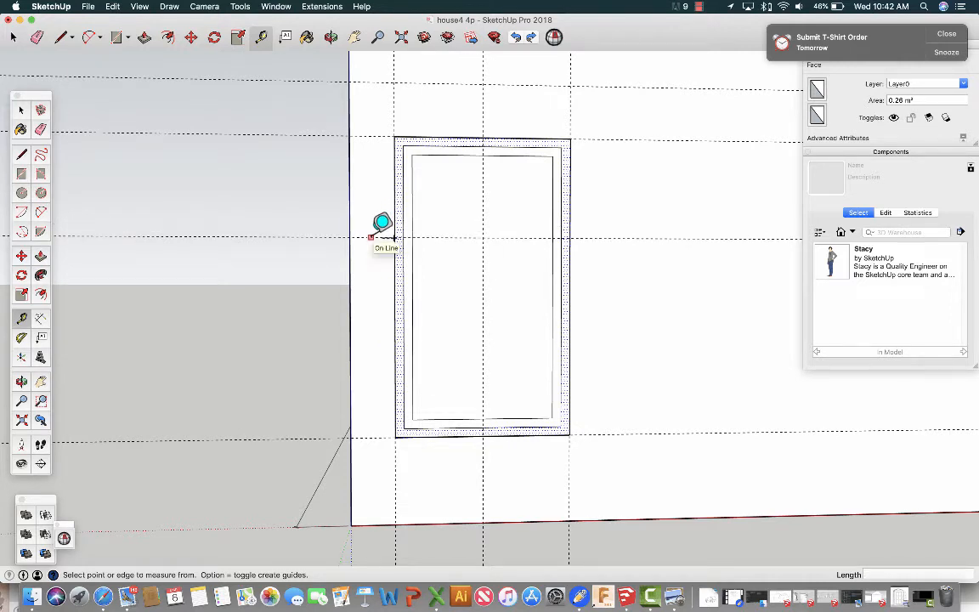
left_click(371, 238)
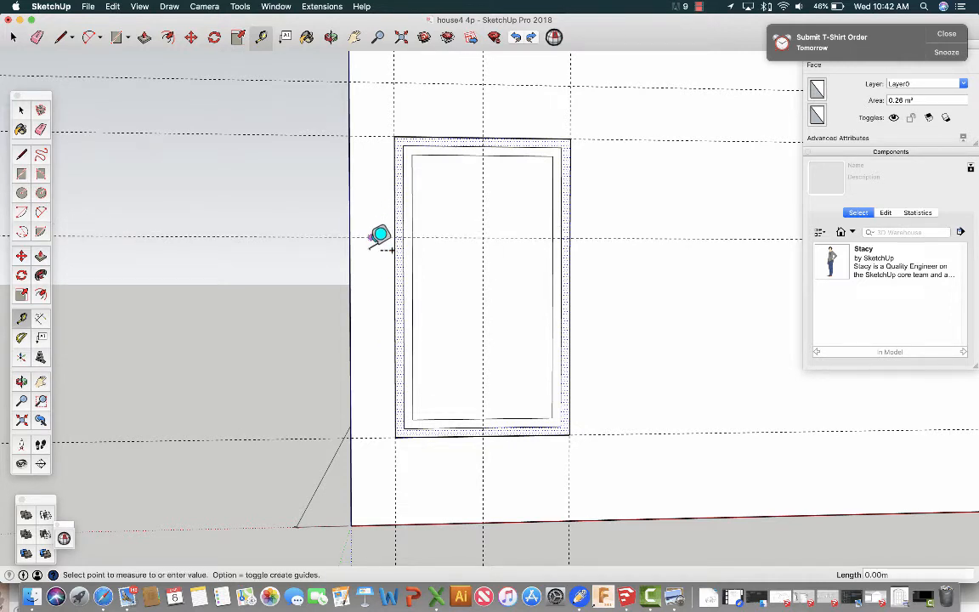
left_click(370, 337)
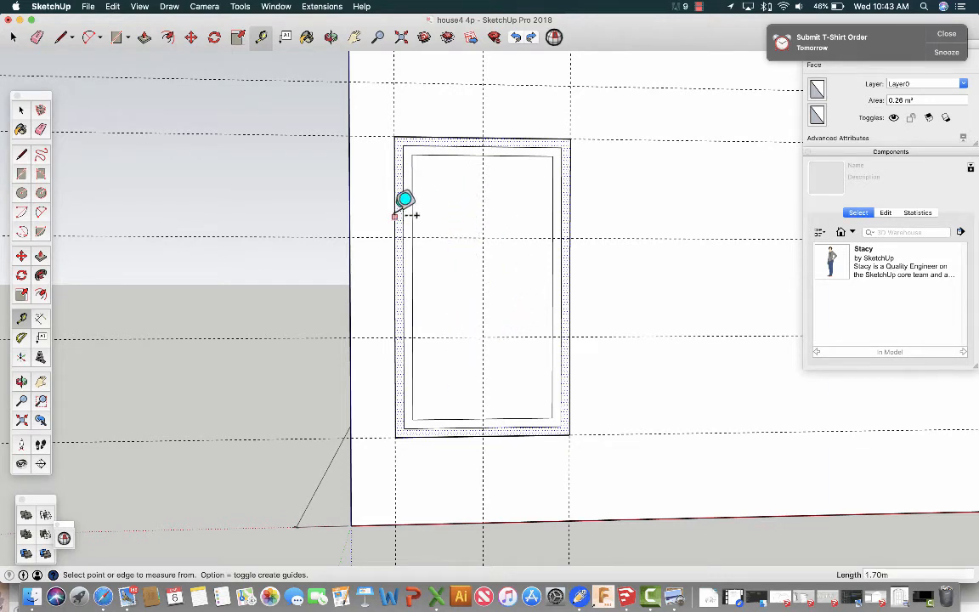
Add a closely spaced vertical guide on each side of the window's central vertical guide to mark the mullion width.
left_click(483, 214)
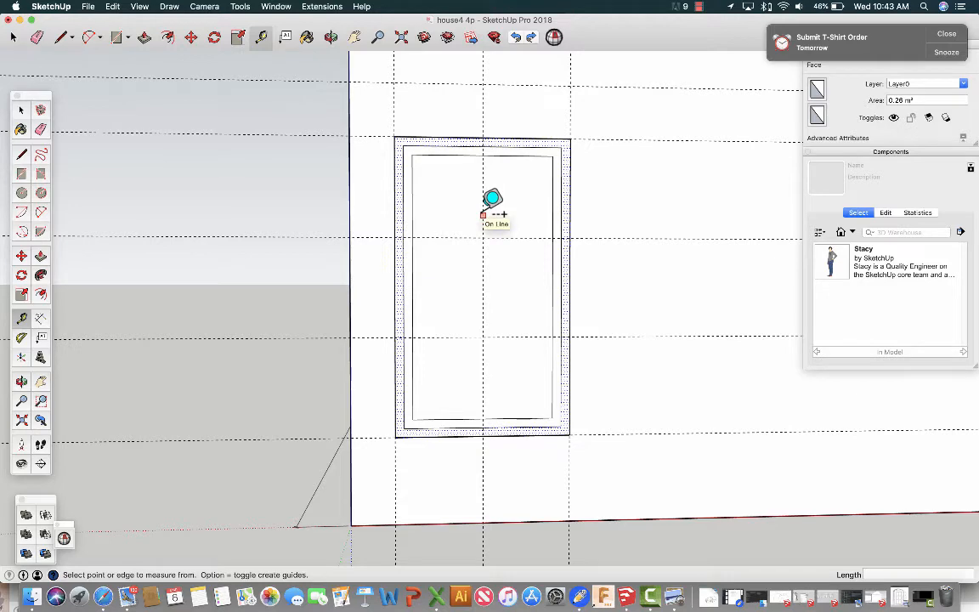
scroll(484, 214, "up", 2)
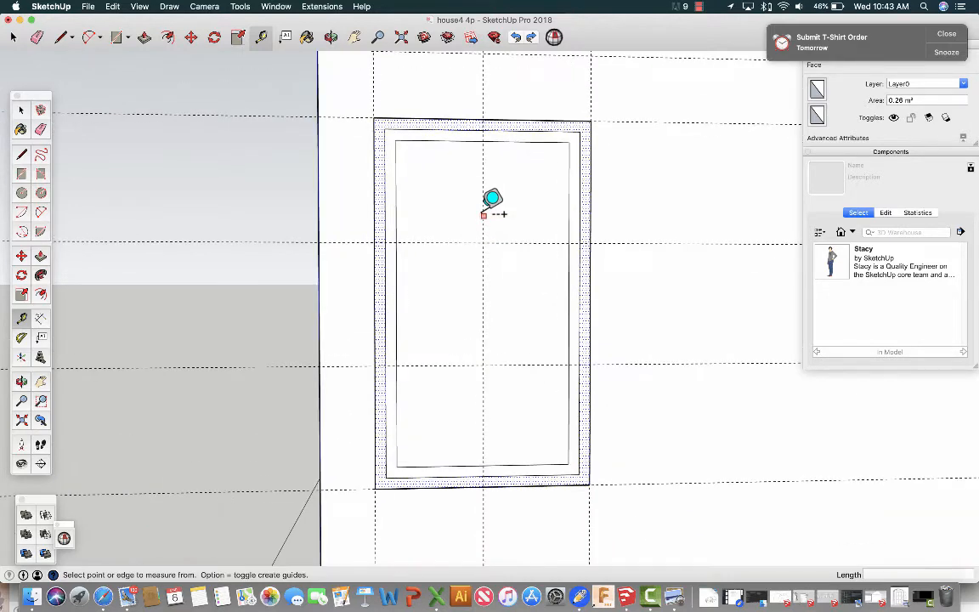
scroll(484, 214, "up", 1)
left_click(483, 214)
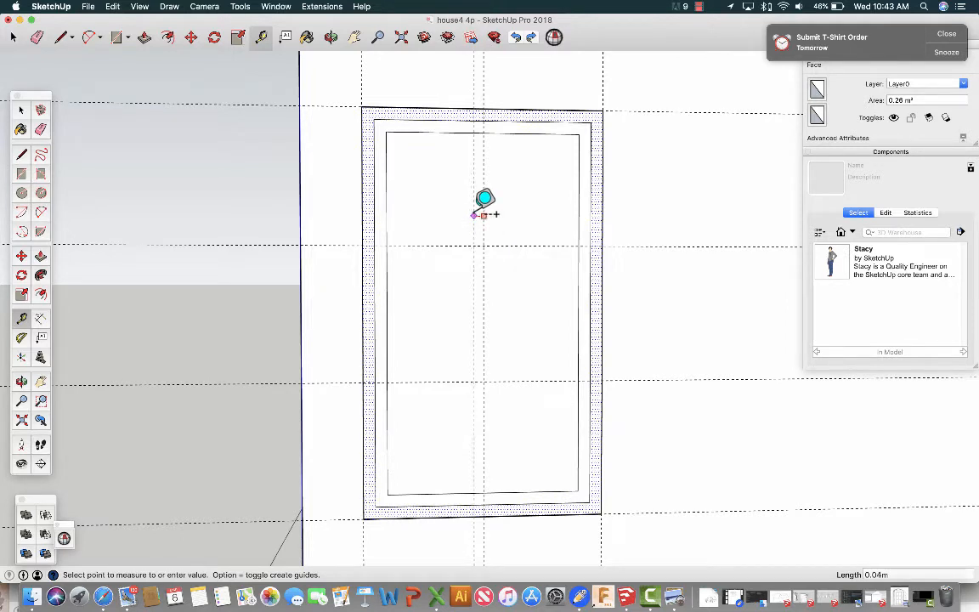
left_click(484, 214)
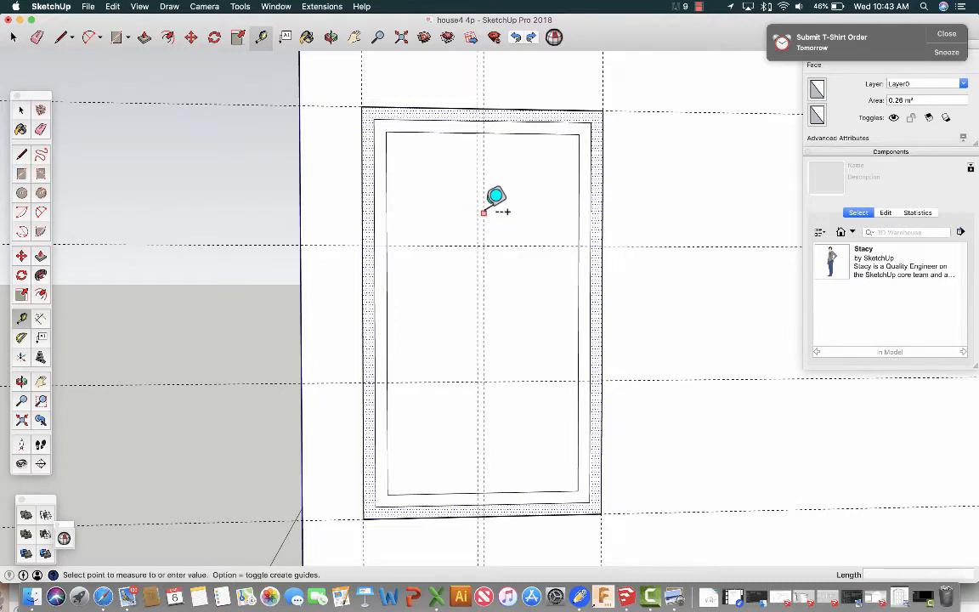
left_click(483, 212)
left_click(493, 211)
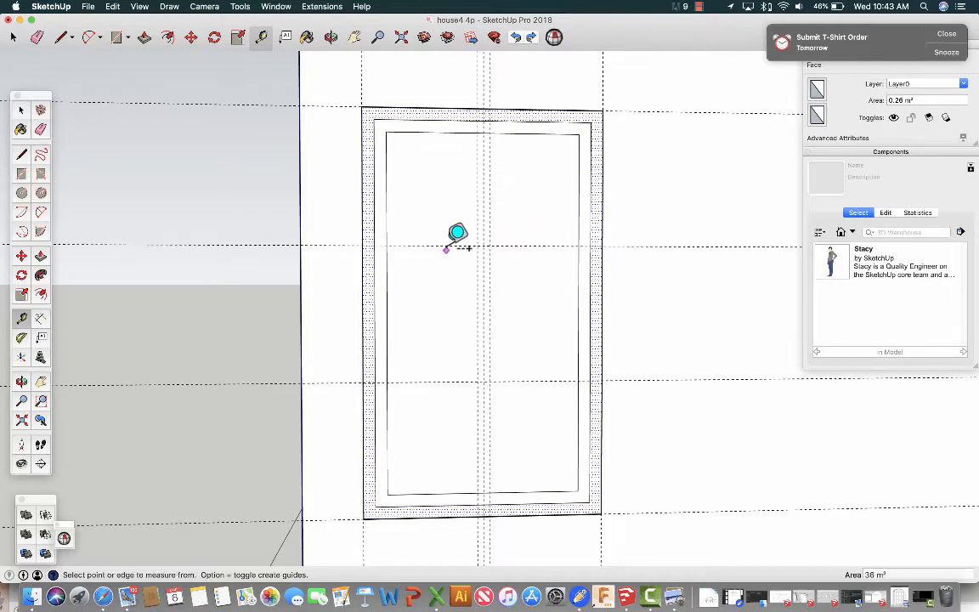
Add horizontal guides about 0.02 to 0.03 m above and below each of the two guides dividing the window into thirds.
left_click(446, 248)
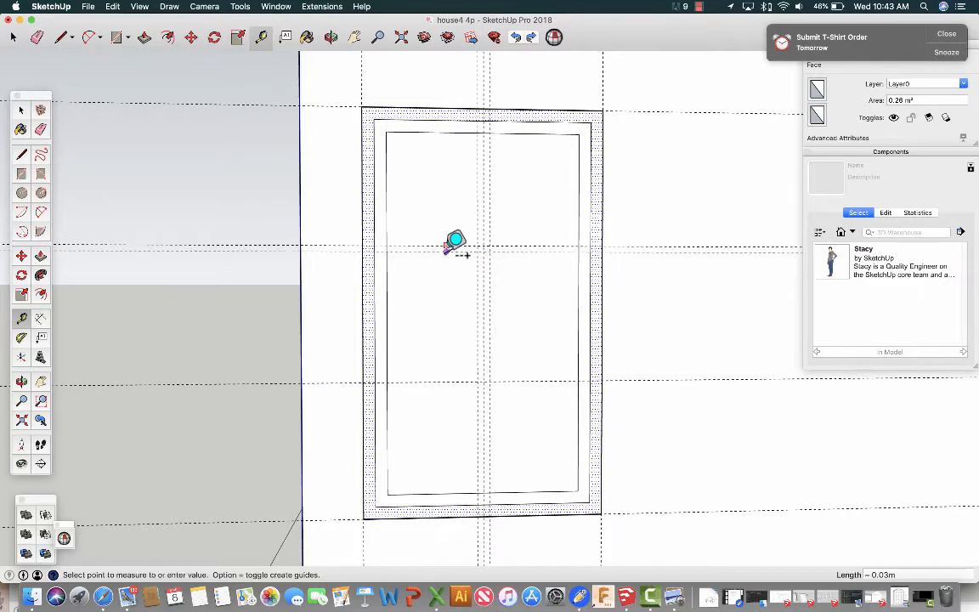
left_click(448, 248)
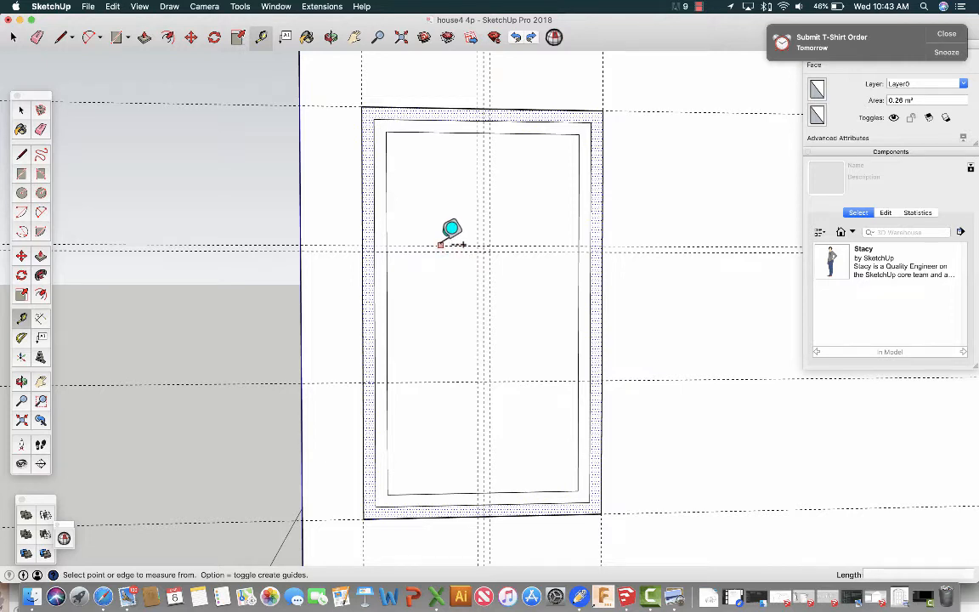
left_click(440, 246)
left_click(439, 237)
left_click(448, 367)
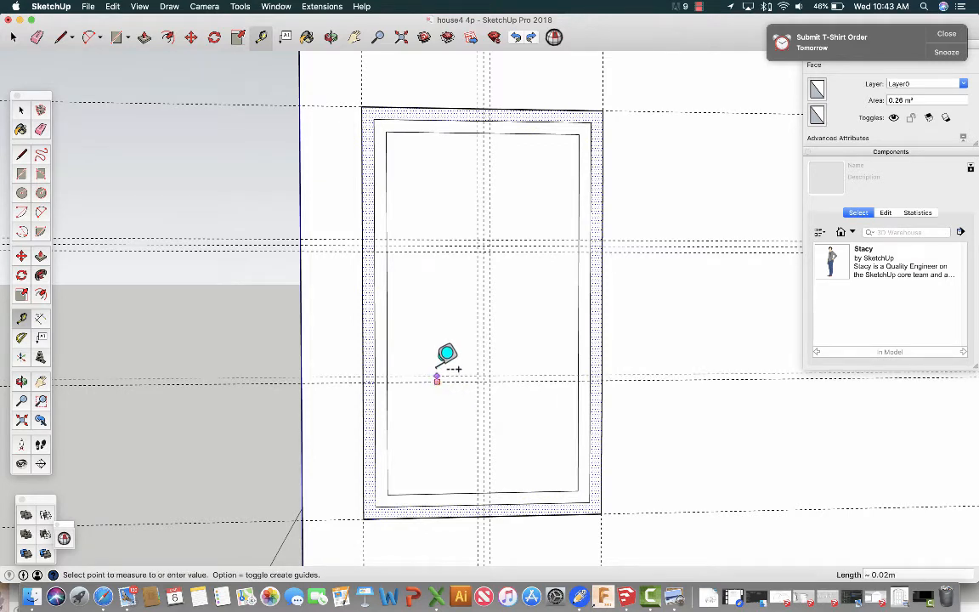
left_click(447, 354)
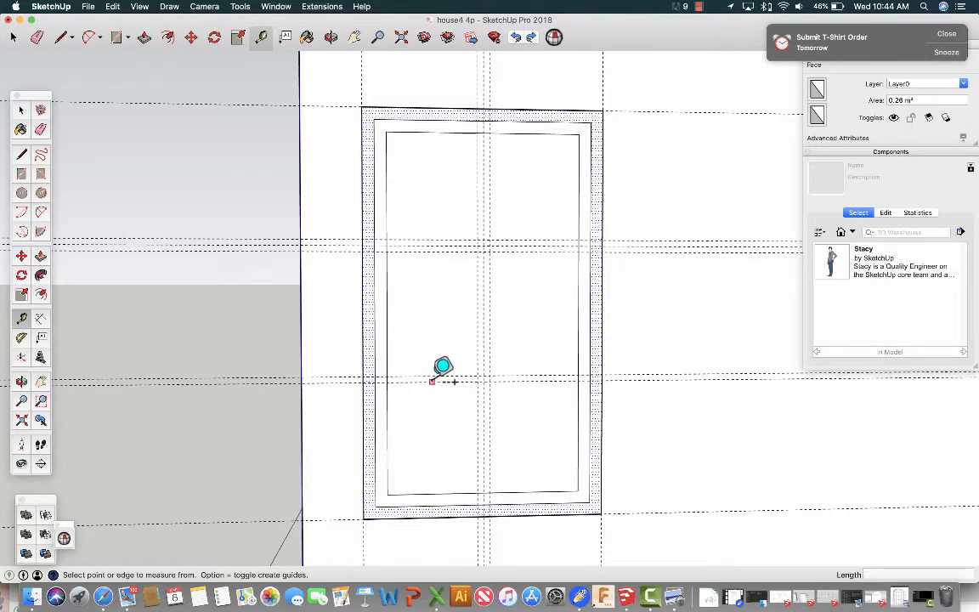
left_click(443, 367)
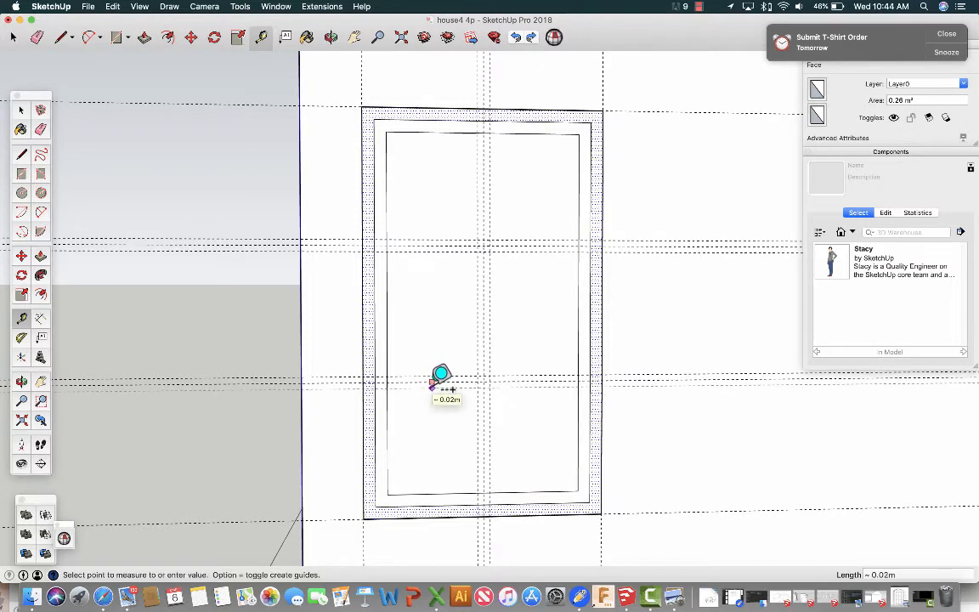
left_click(440, 375)
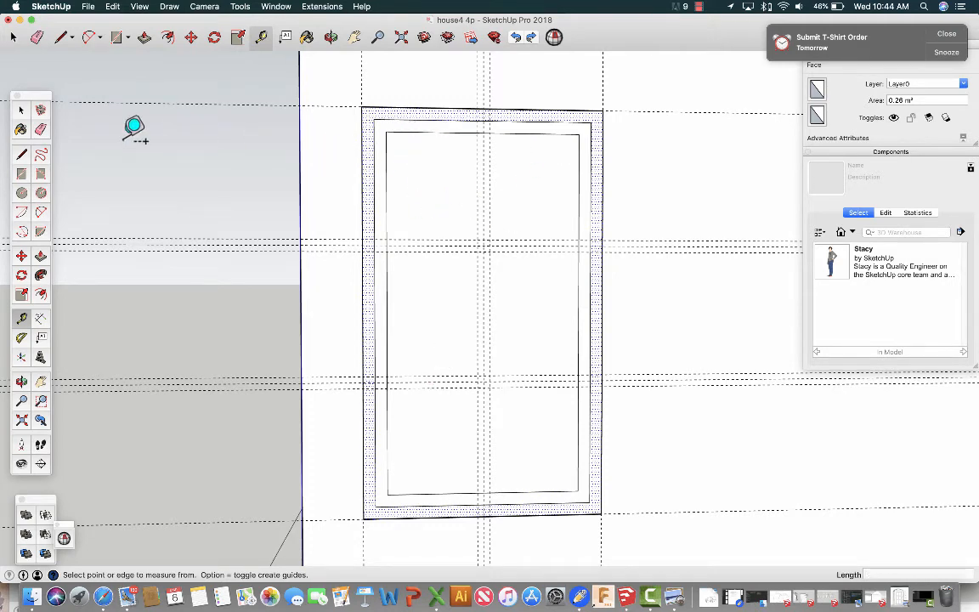
Draw lines along the outer mullion guides to enclose the two upper panes, each about 0.37 m wide by 0.44 m high.
left_click(21, 154)
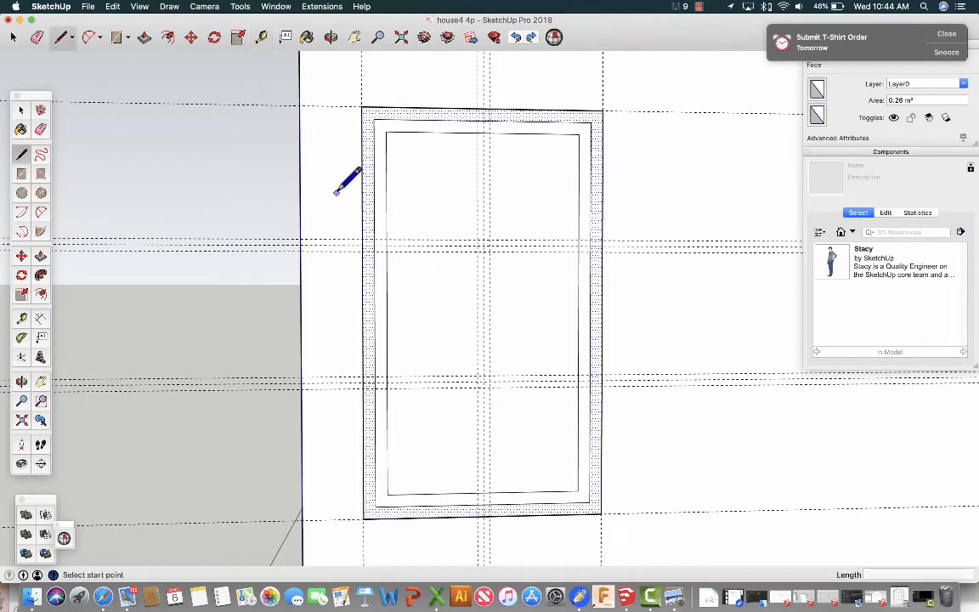
left_click(391, 239)
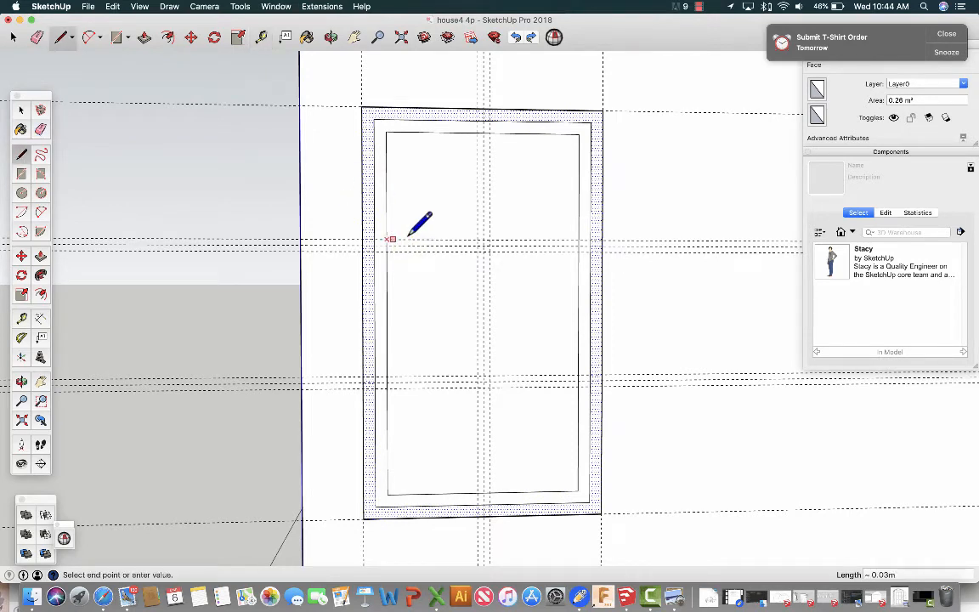
left_click(478, 239)
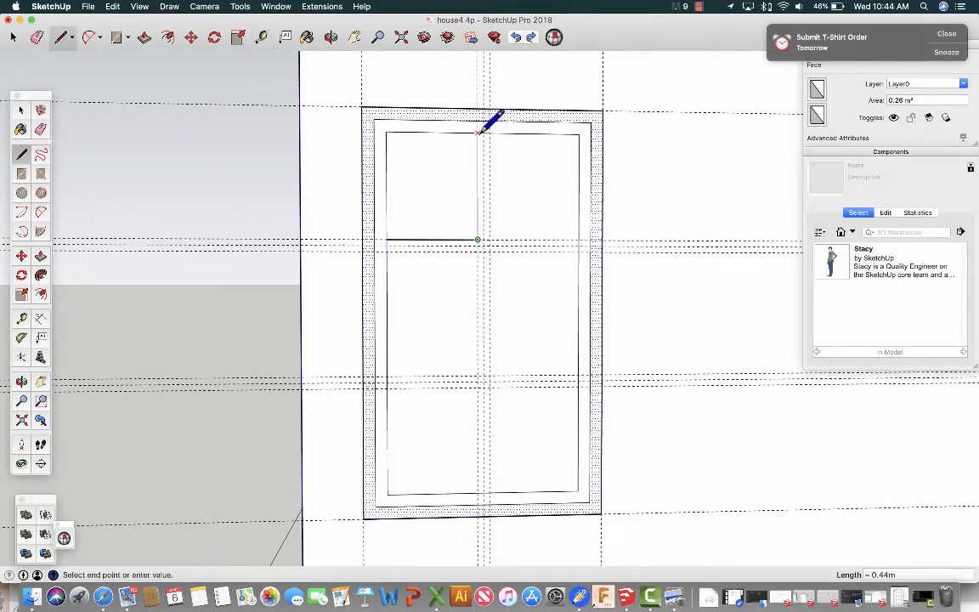
left_click(480, 131)
left_click(489, 133)
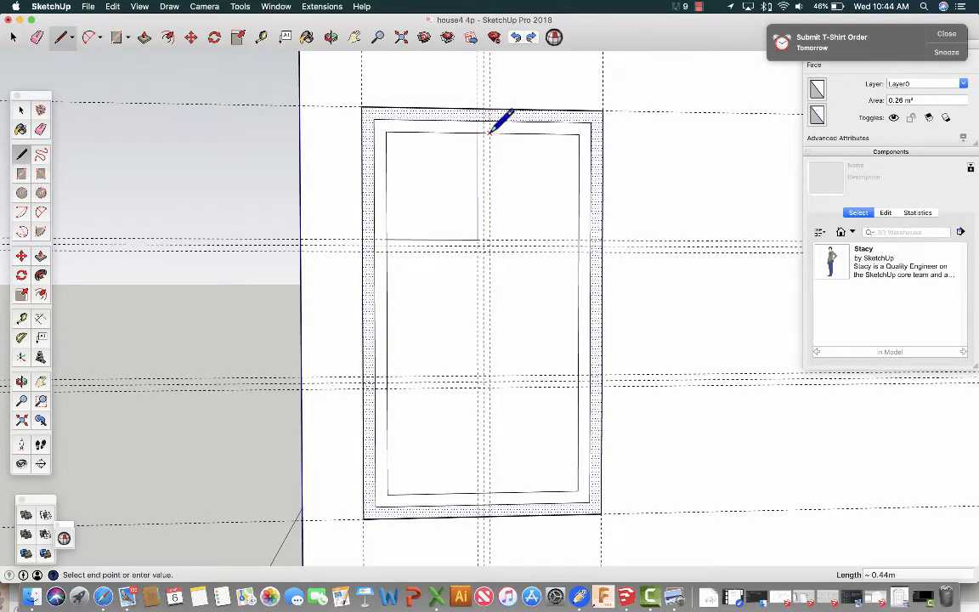
left_click(489, 241)
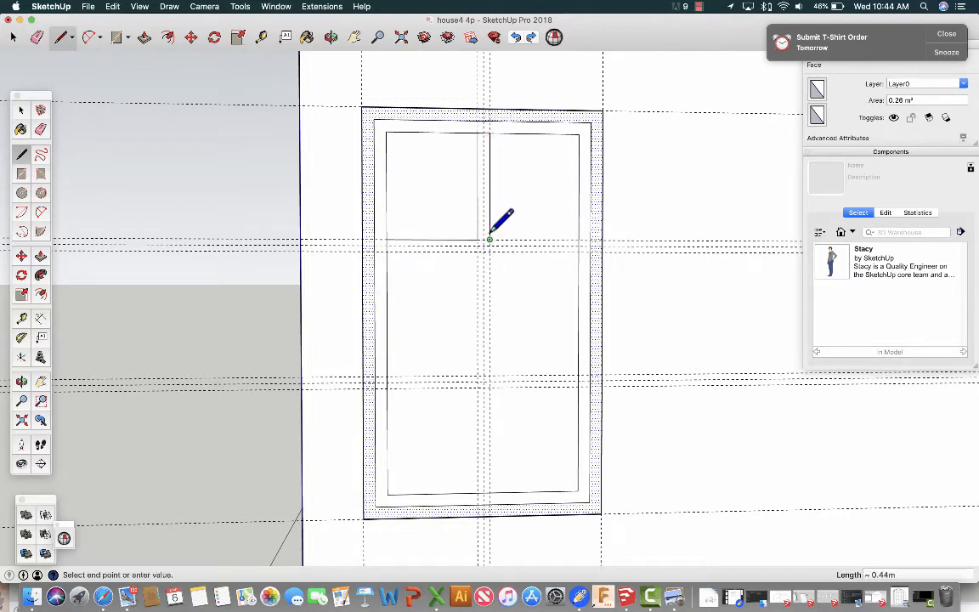
left_click(579, 242)
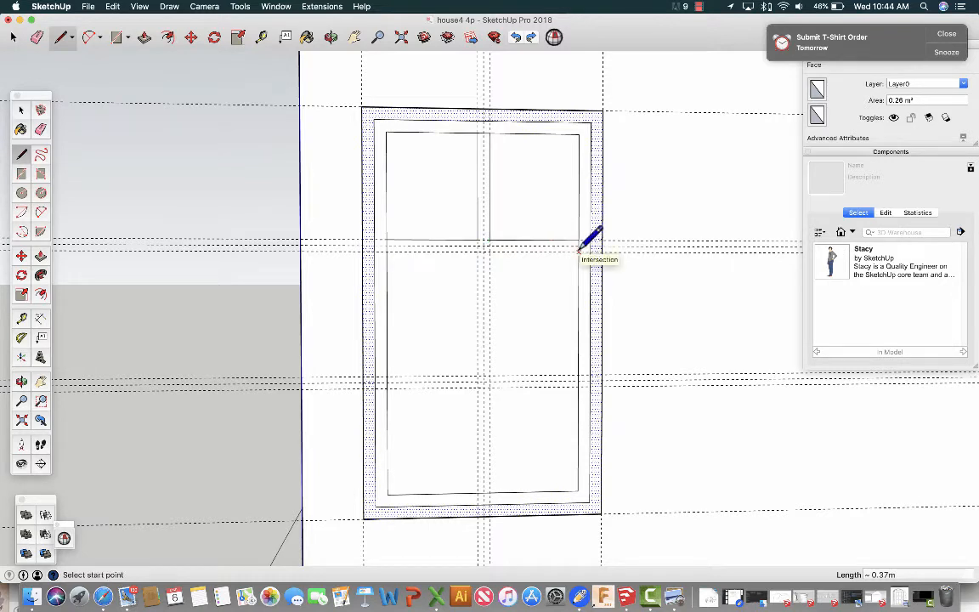
Draw lines through the guide intersections to enclose the middle-right pane, about 0.37 m wide by 0.52 m high.
left_click(579, 251)
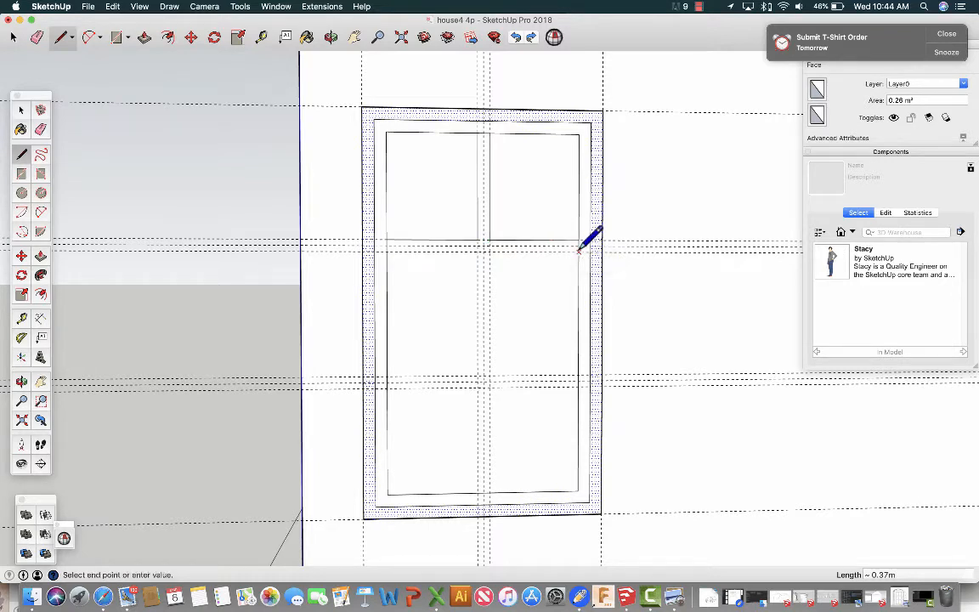
left_click(490, 251)
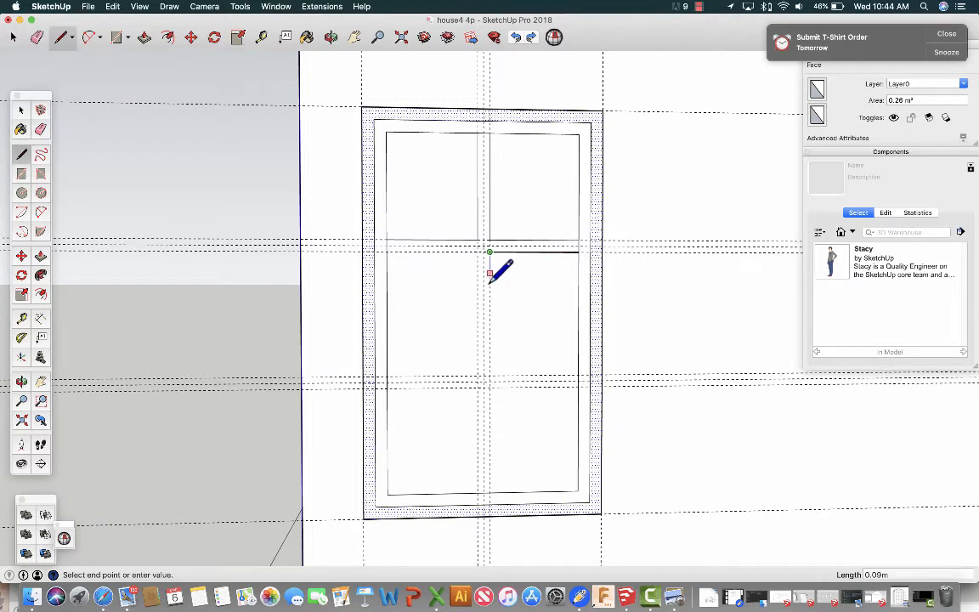
left_click(489, 374)
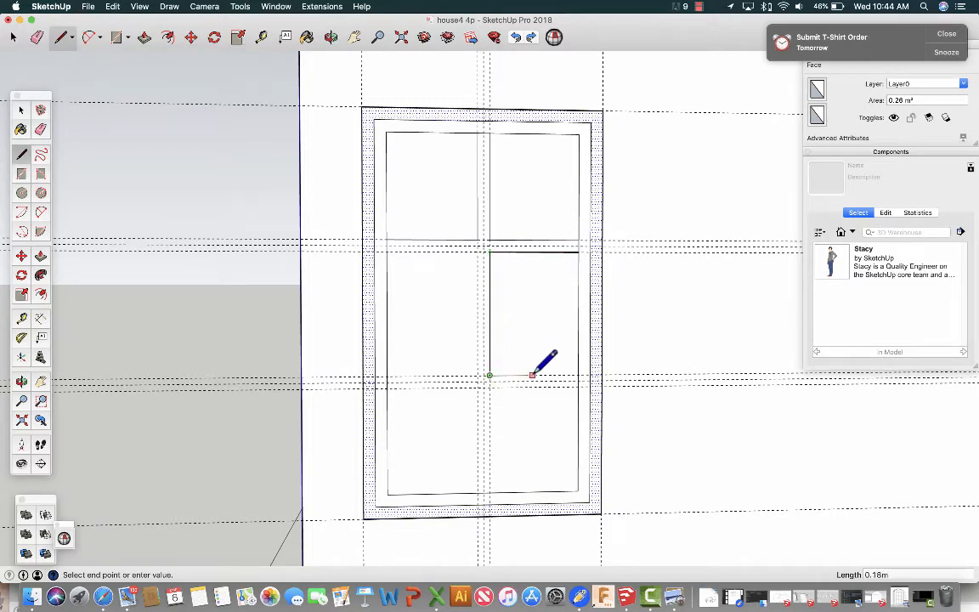
key("super+z")
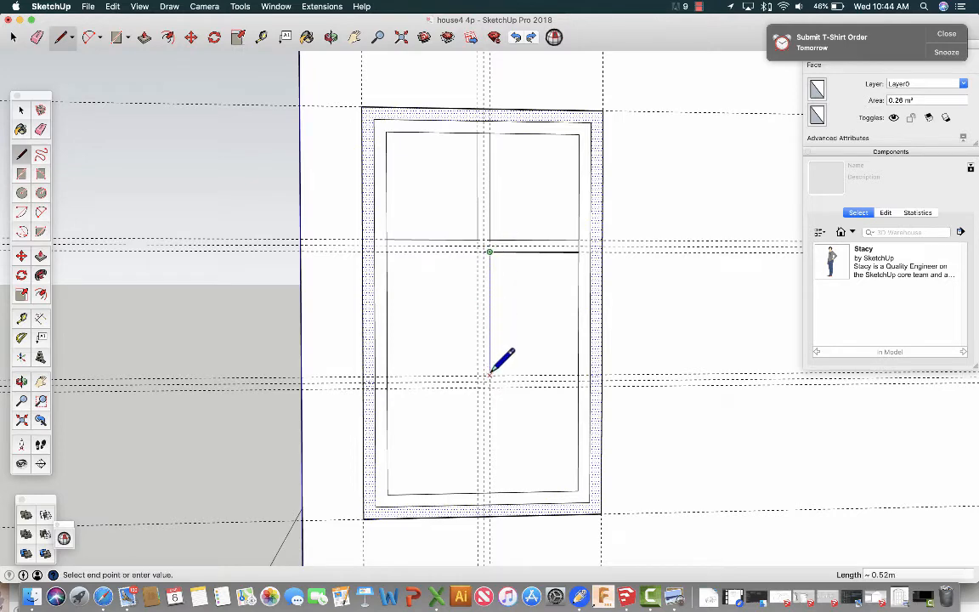
scroll(490, 374, "up", 3)
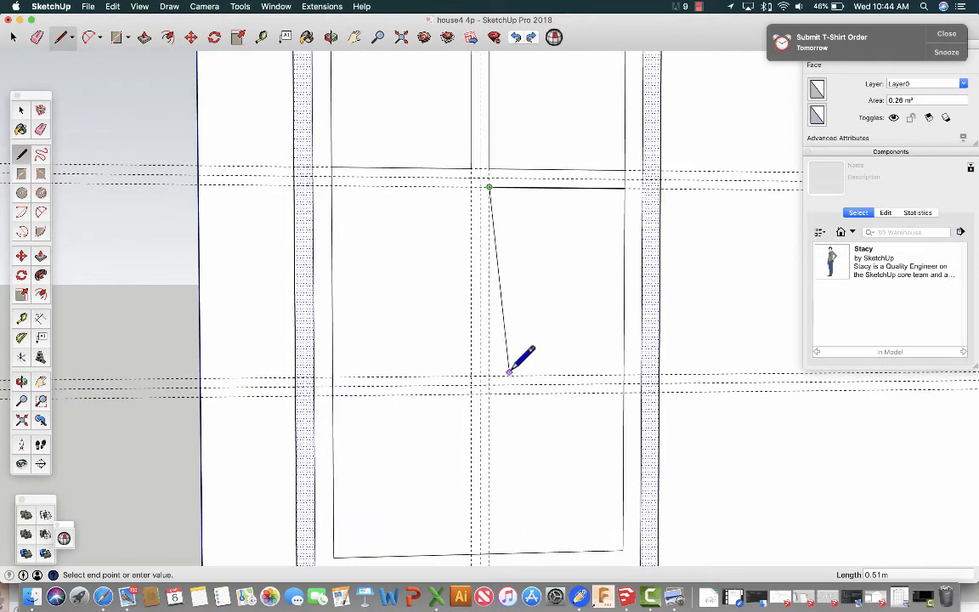
left_click(489, 374)
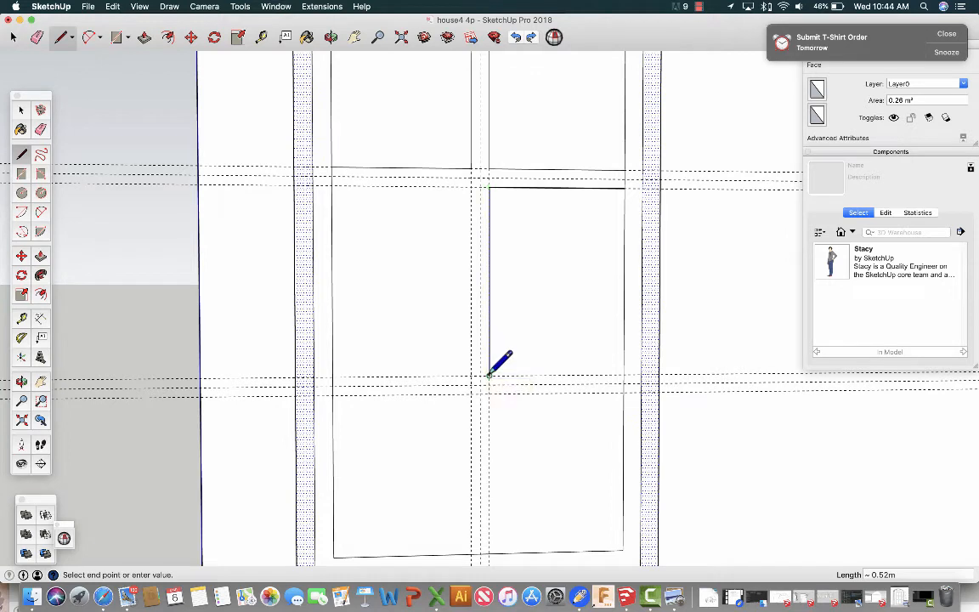
left_click(624, 375)
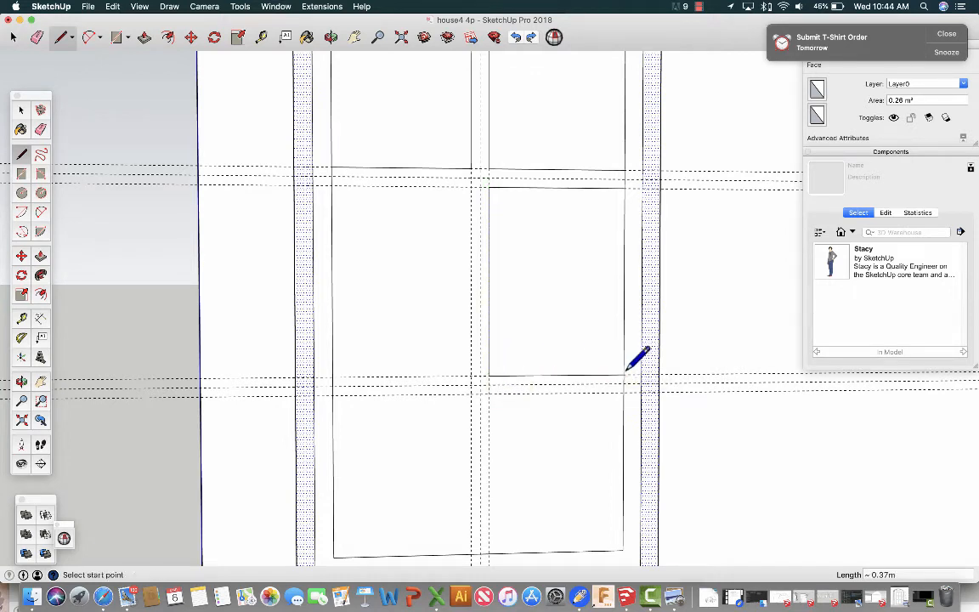
Draw lines along the mullion guides to enclose the two bottom panes, each about 0.37 m wide by 0.46 m high.
left_click(624, 393)
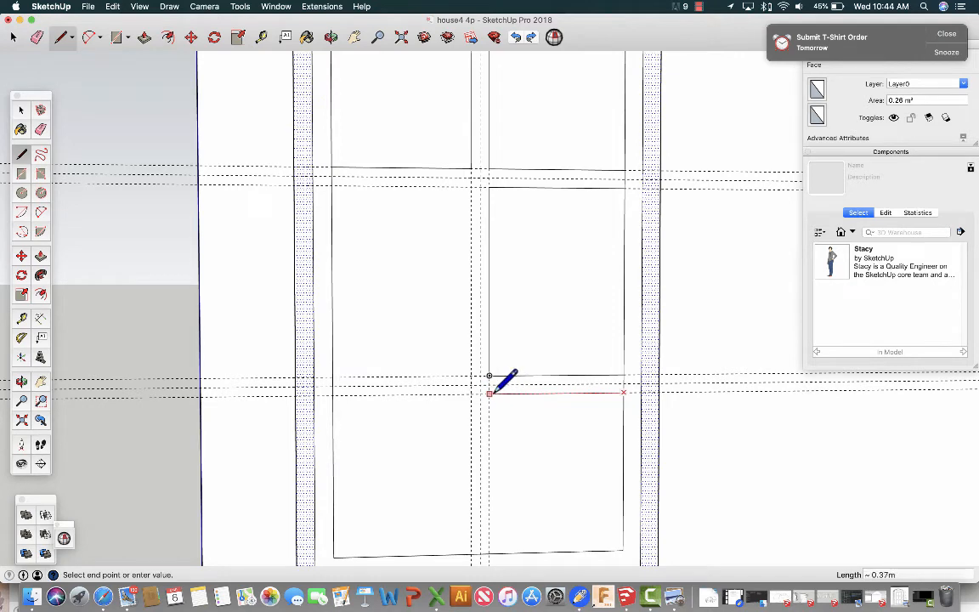
left_click(490, 392)
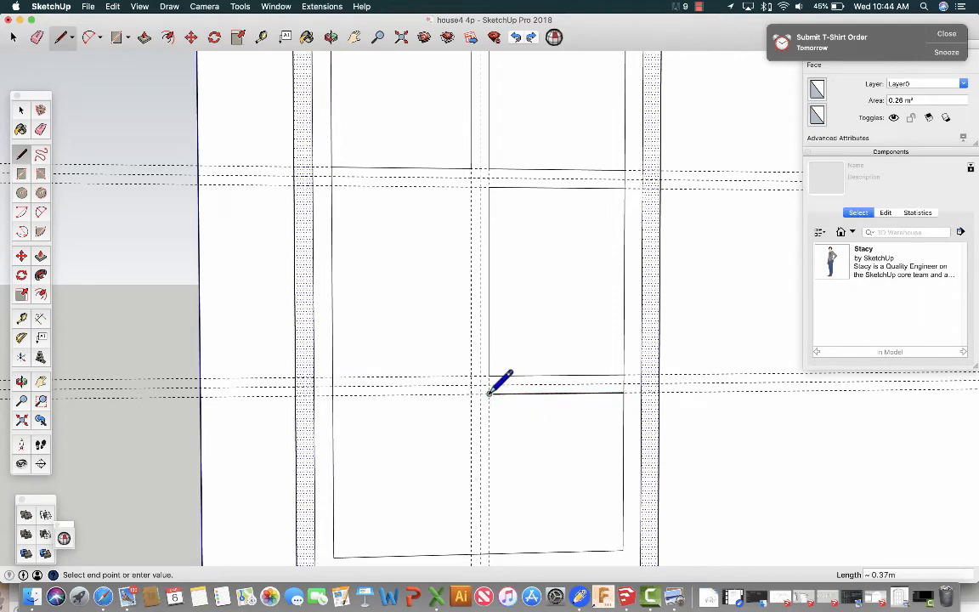
left_click(489, 548)
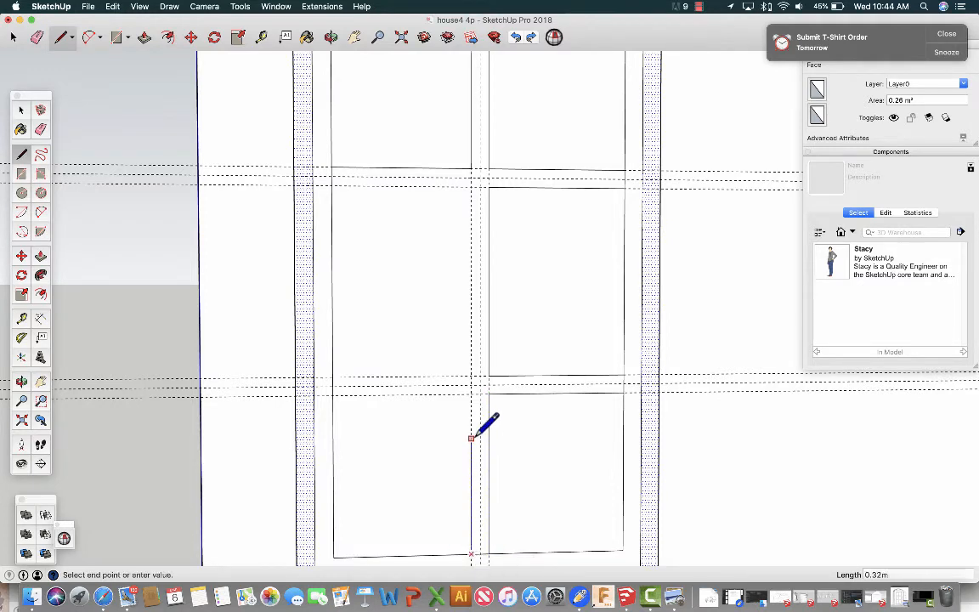
left_click(472, 393)
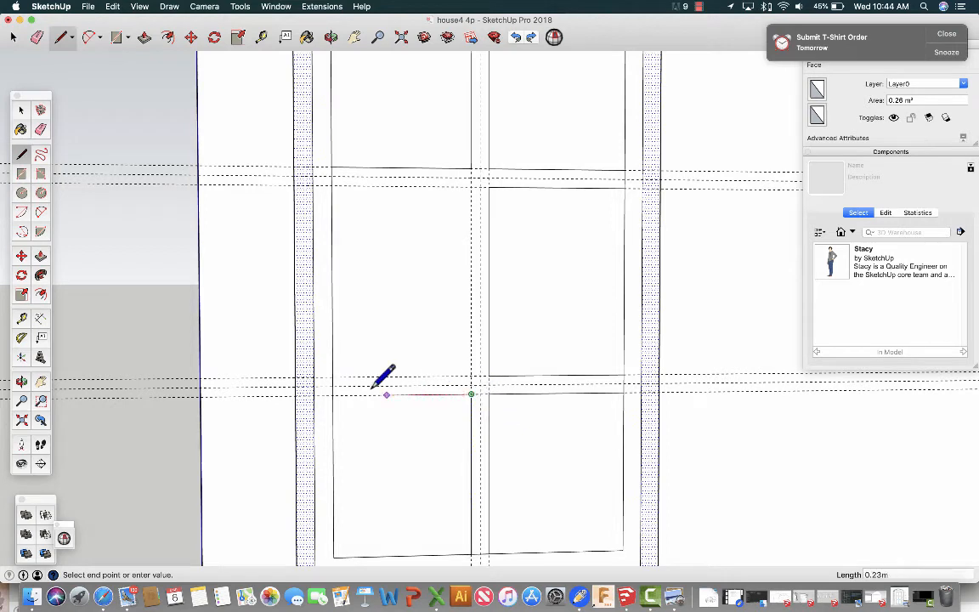
left_click(332, 395)
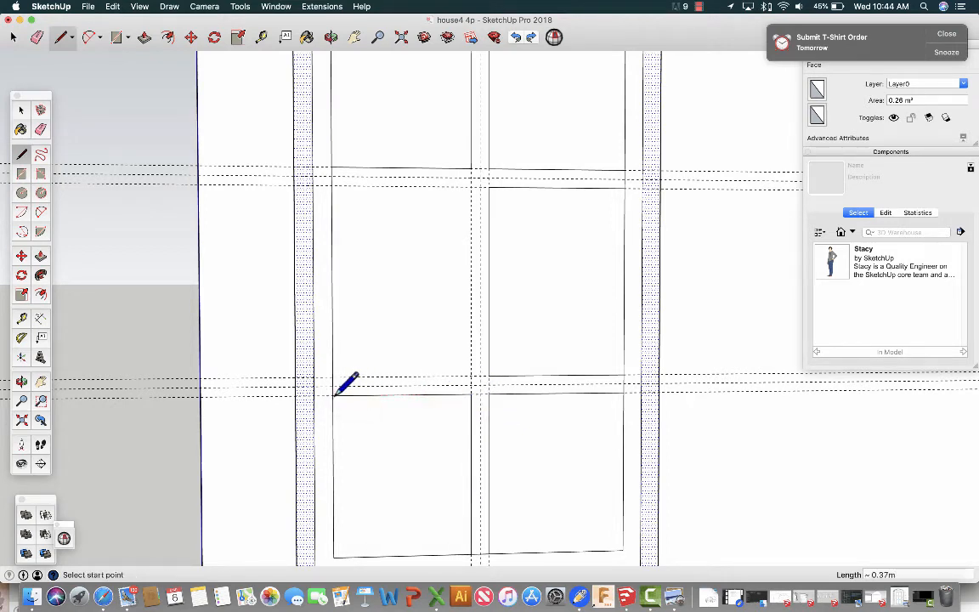
Draw lines through the guide intersections to enclose the middle-left pane, about 0.37 m wide by 0.52 m high.
left_click(333, 375)
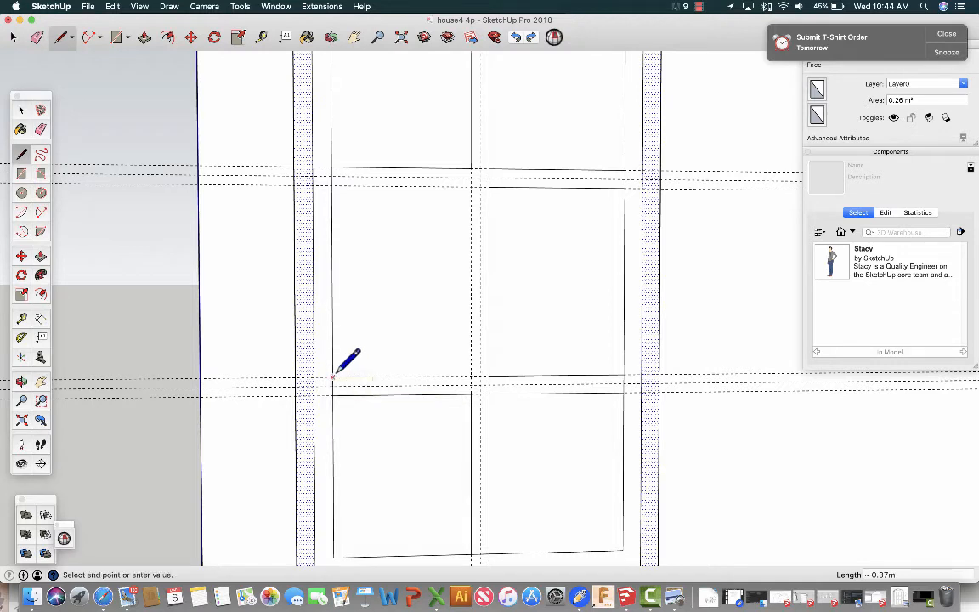
left_click(471, 374)
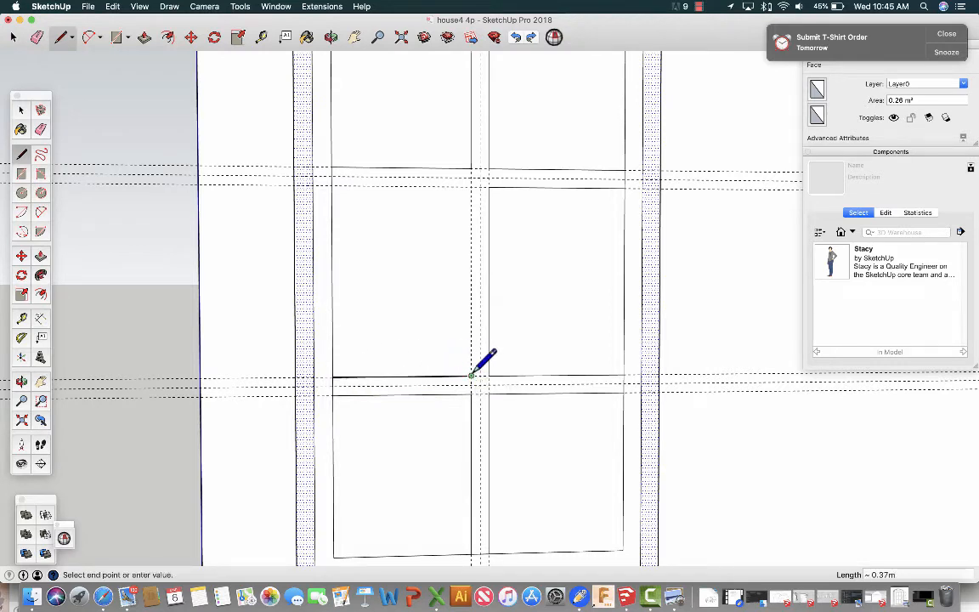
left_click(471, 186)
left_click(333, 184)
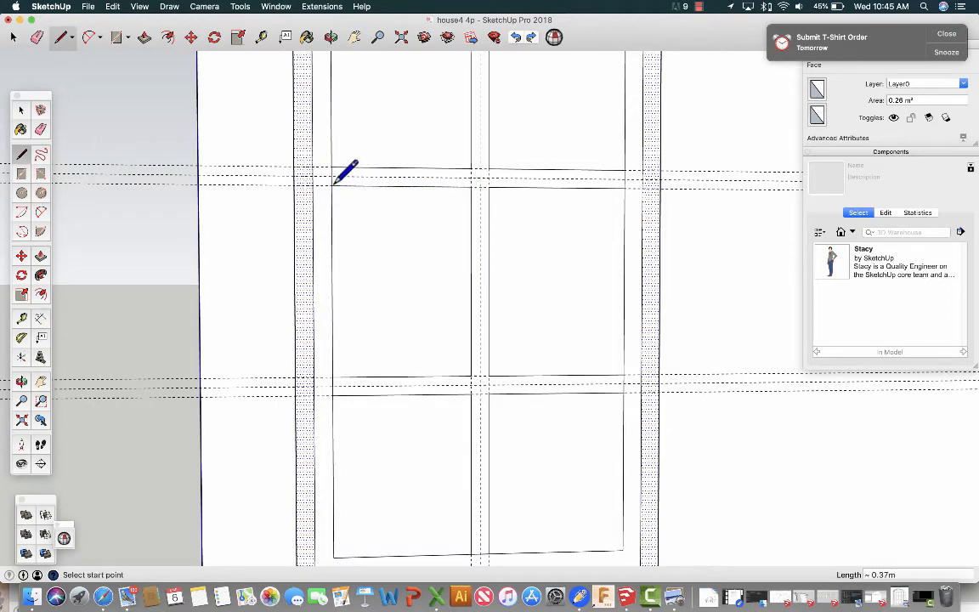
Draw an arc between the window frame's two upper outer corners, spanning 1.00 m with a 0.30 m bulge.
scroll(372, 232, "down", 4)
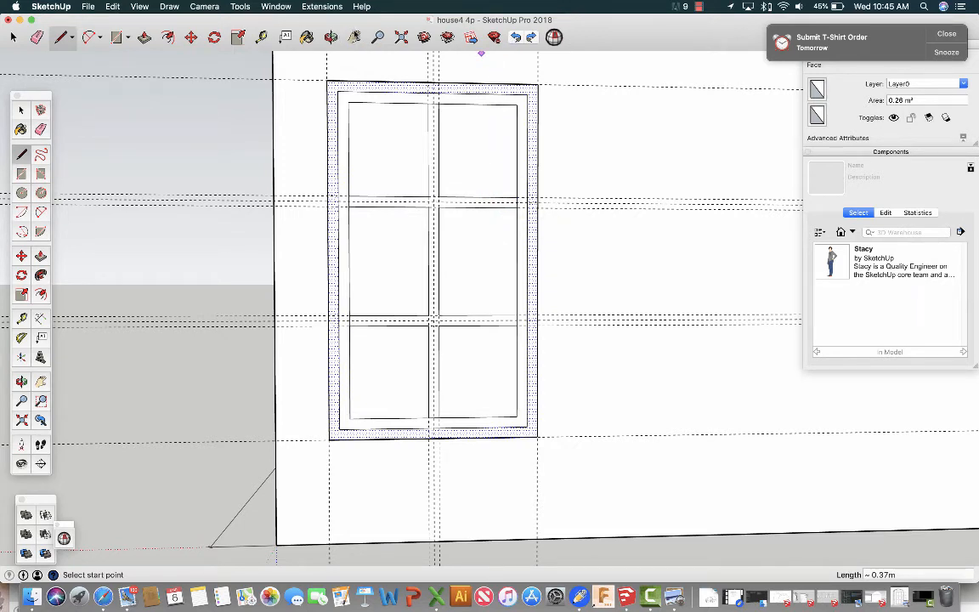
left_click(355, 37)
left_click_drag(459, 99, 456, 192)
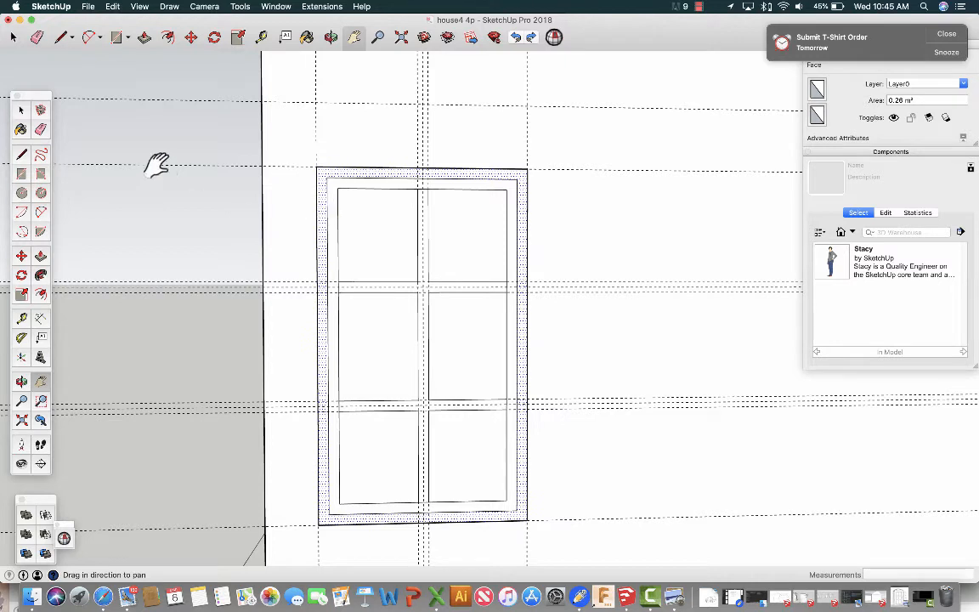
left_click(40, 212)
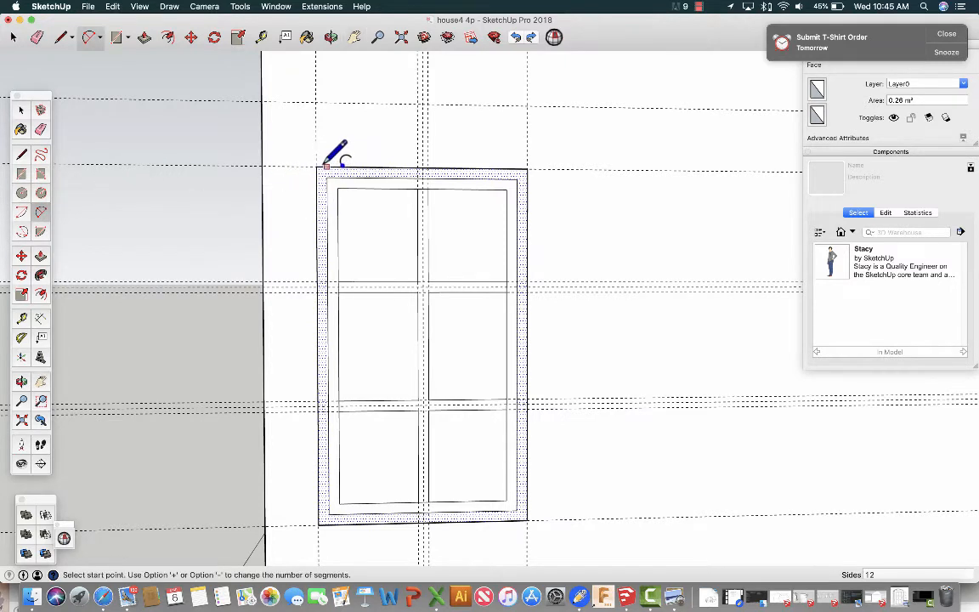
left_click(316, 166)
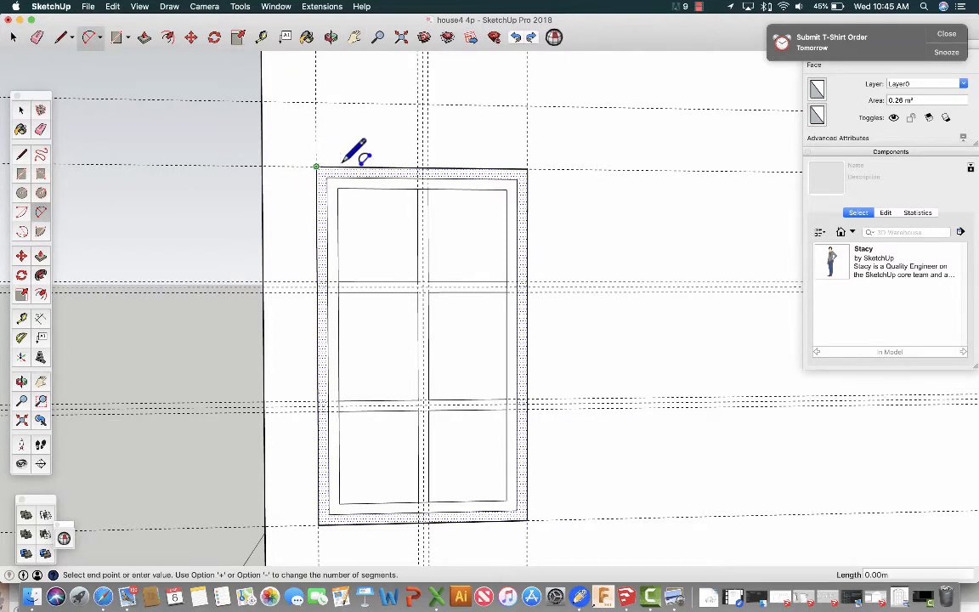
left_click(527, 168)
left_click(528, 167)
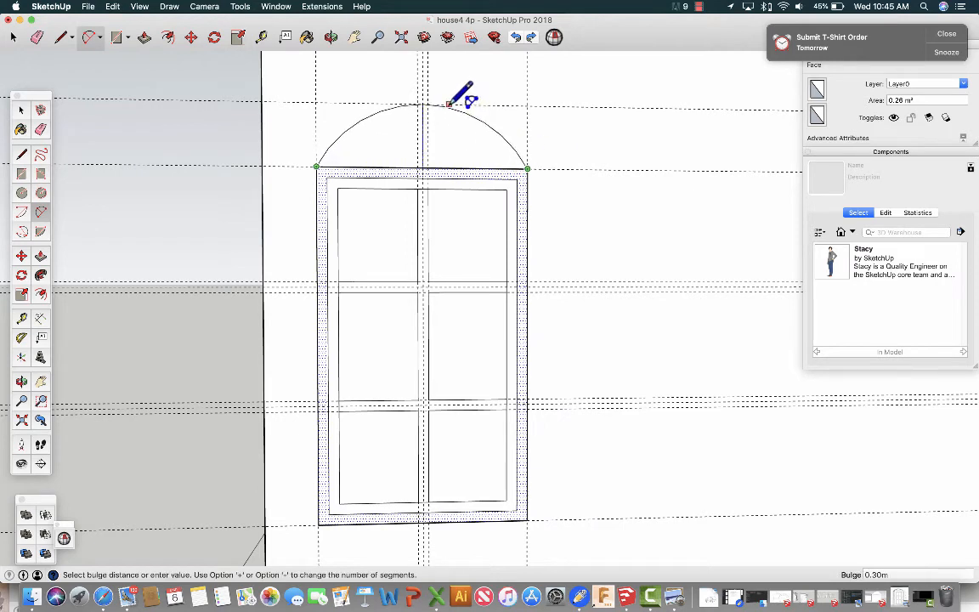
left_click(427, 104)
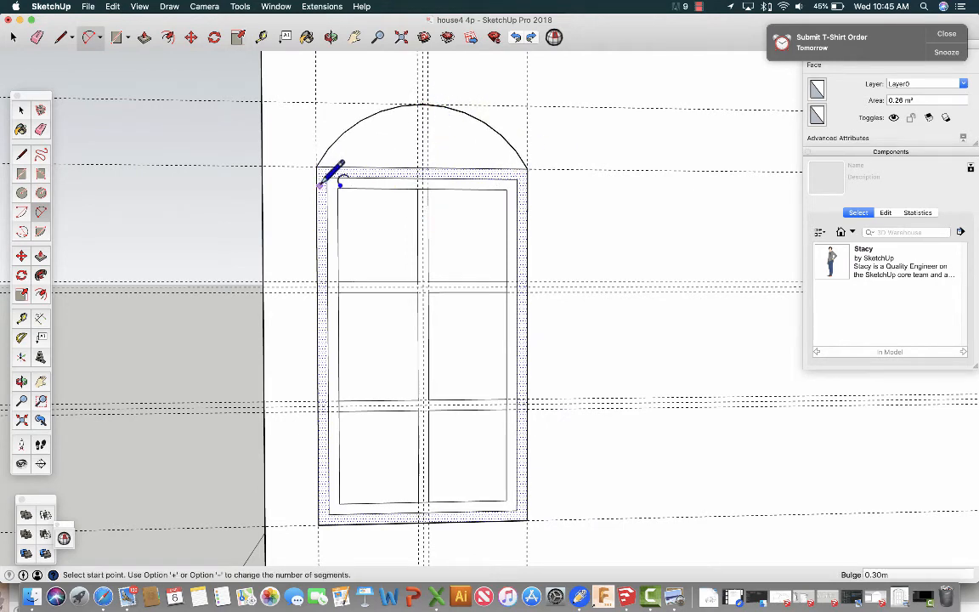
left_click(21, 112)
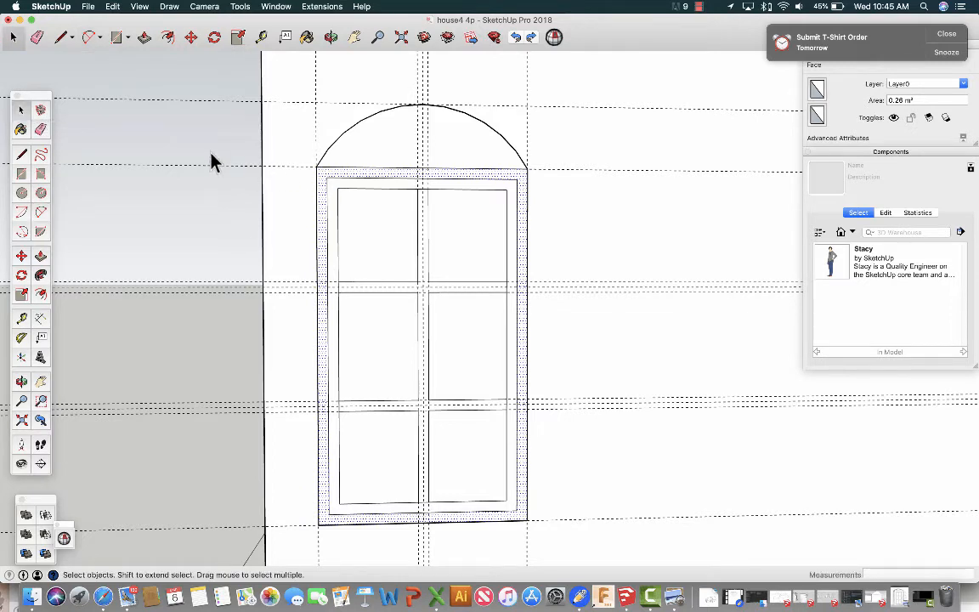
Extend the frame's inner top edge to both outer sides with 0.05 m lines and erase the straight edge directly beneath the arc.
left_click(22, 154)
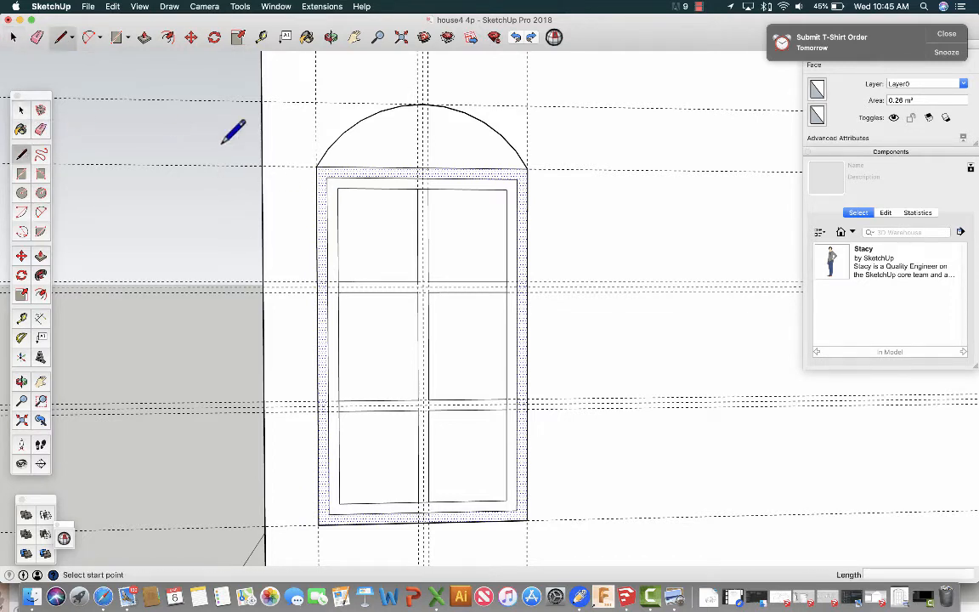
left_click(325, 176)
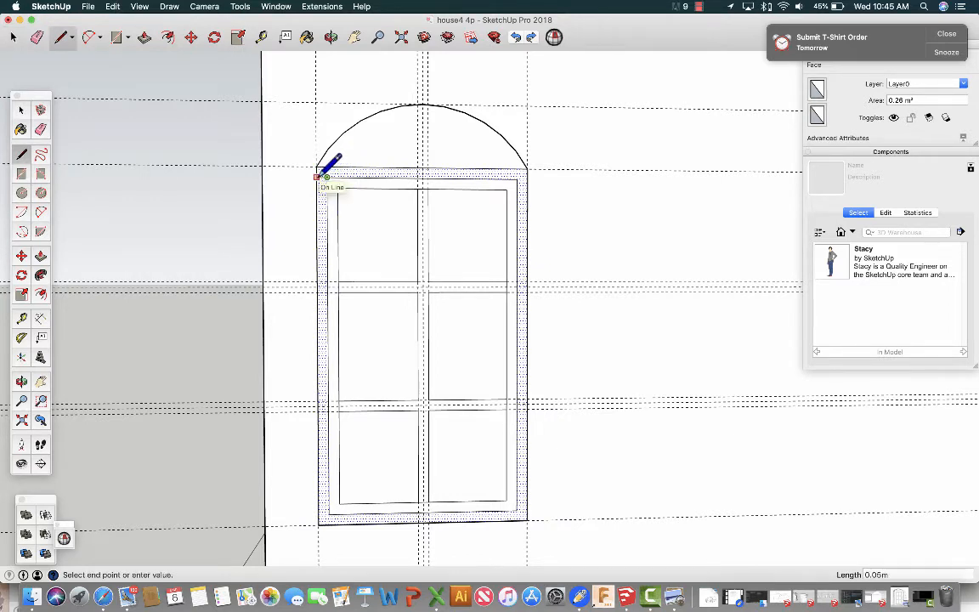
left_click(316, 177)
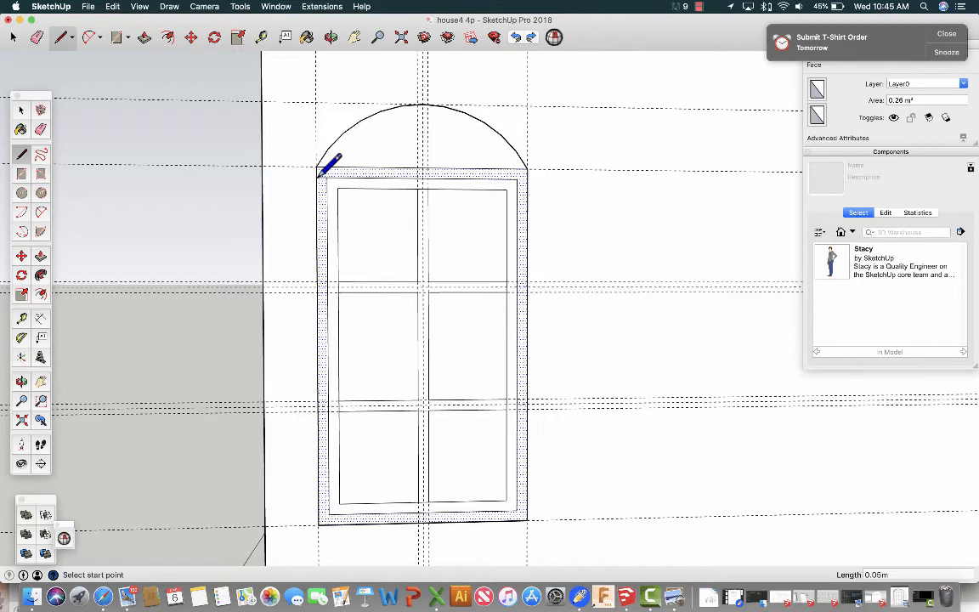
left_click(518, 178)
left_click(527, 178)
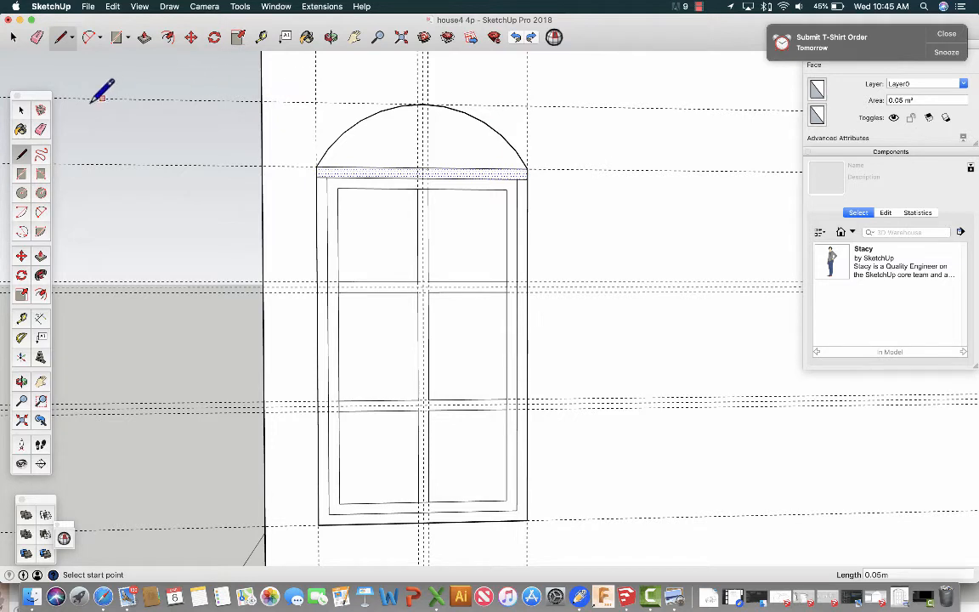
left_click(40, 128)
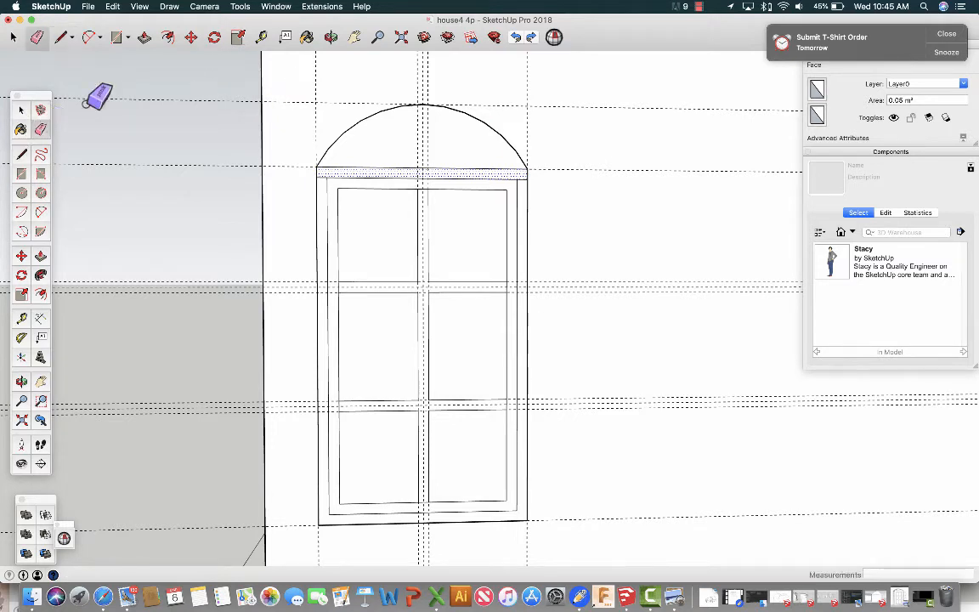
left_click(355, 168)
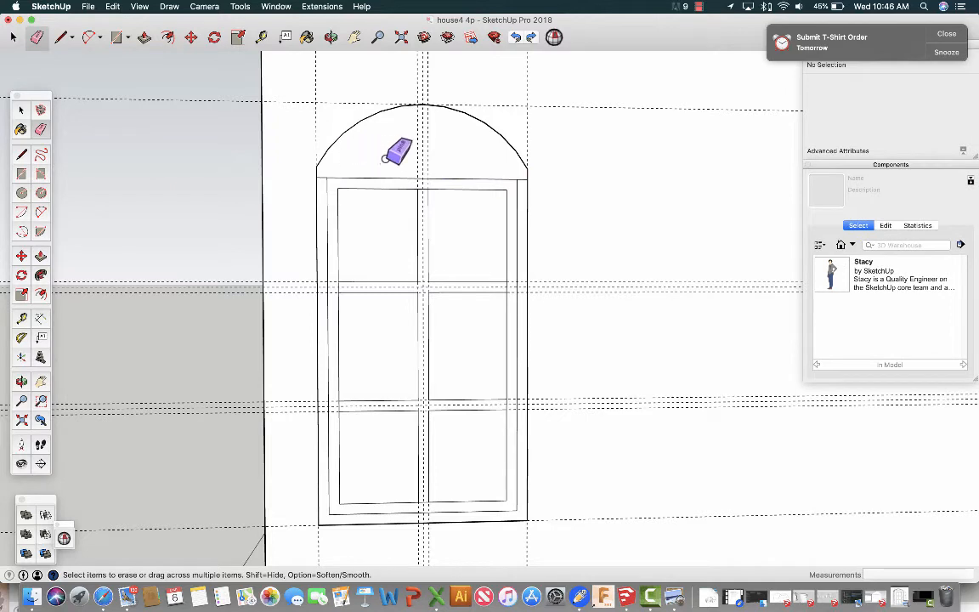
Offset the outline of the arched face above the window inward by 10 cm.
left_click(40, 295)
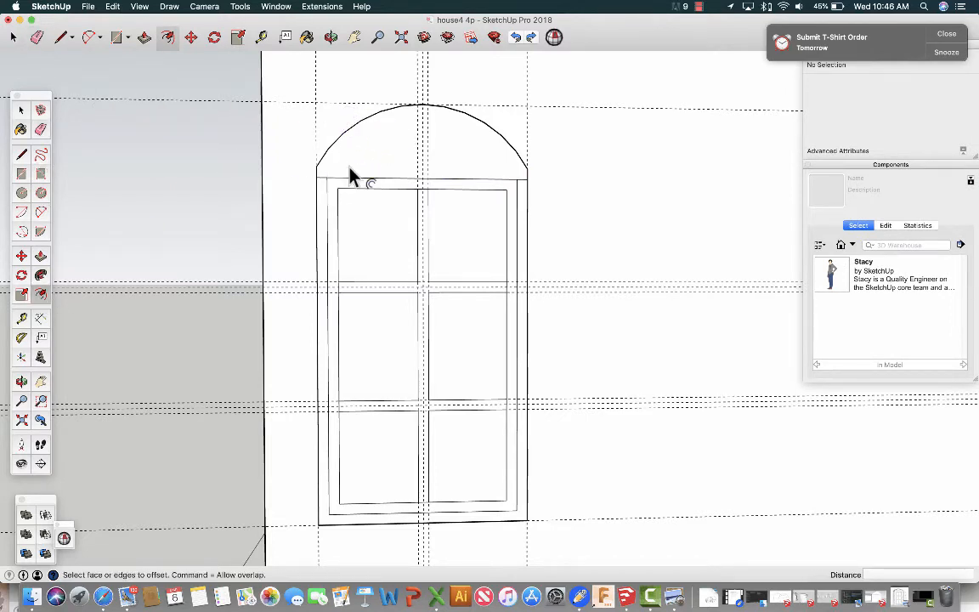
left_click(370, 130)
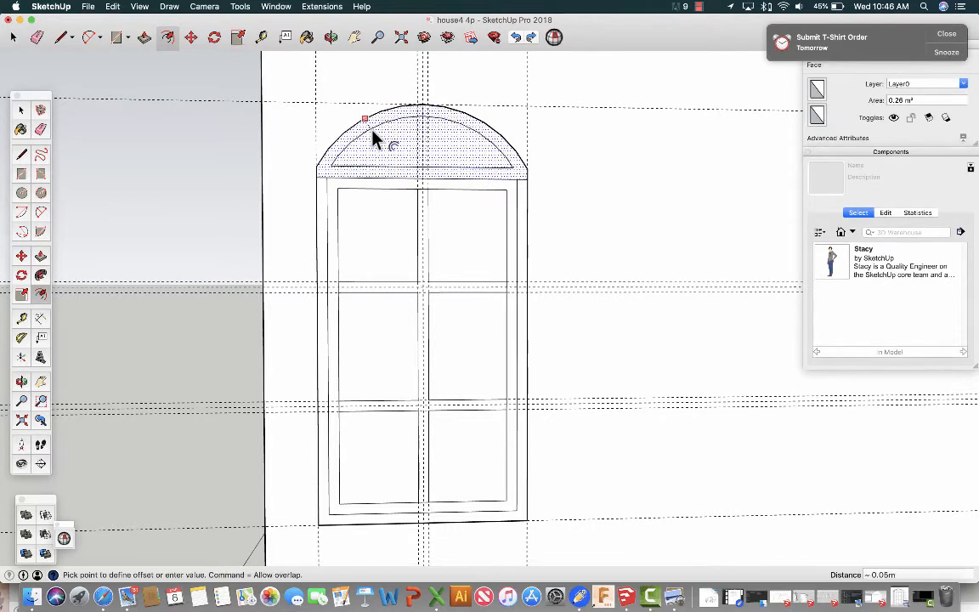
left_click(374, 140)
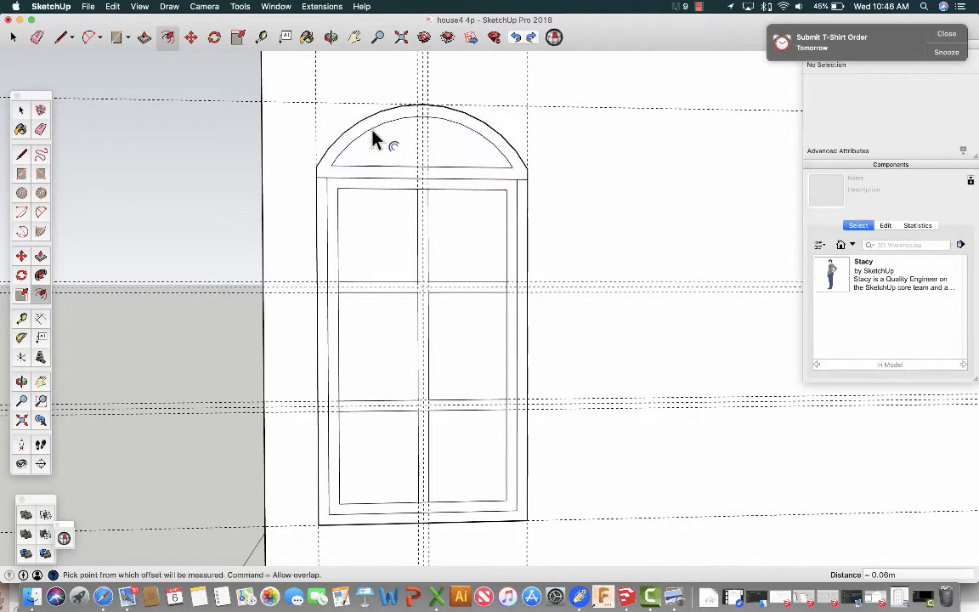
type("10cm")
key("Return")
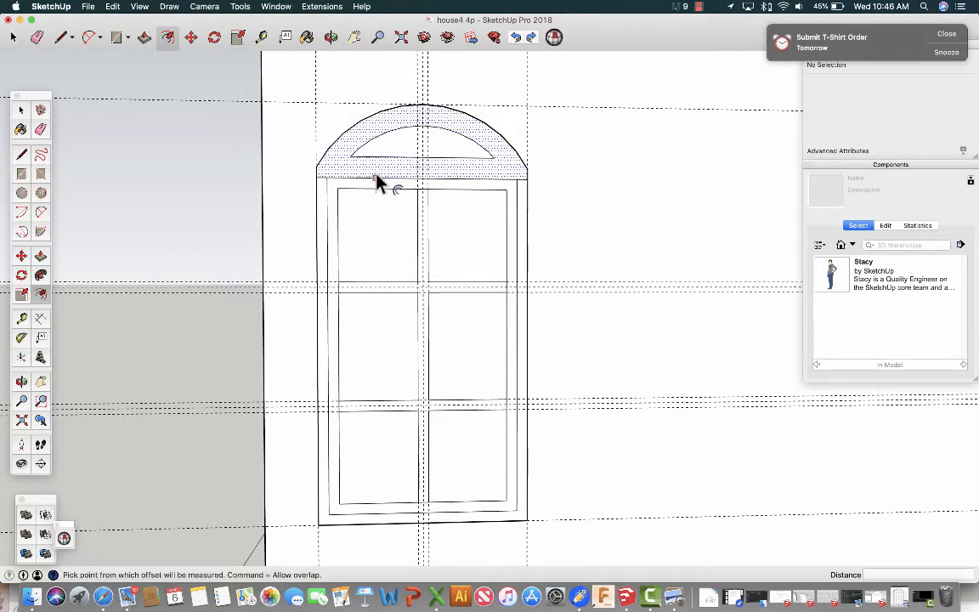
Delete the inner offset outline from the arched face.
left_click(368, 149)
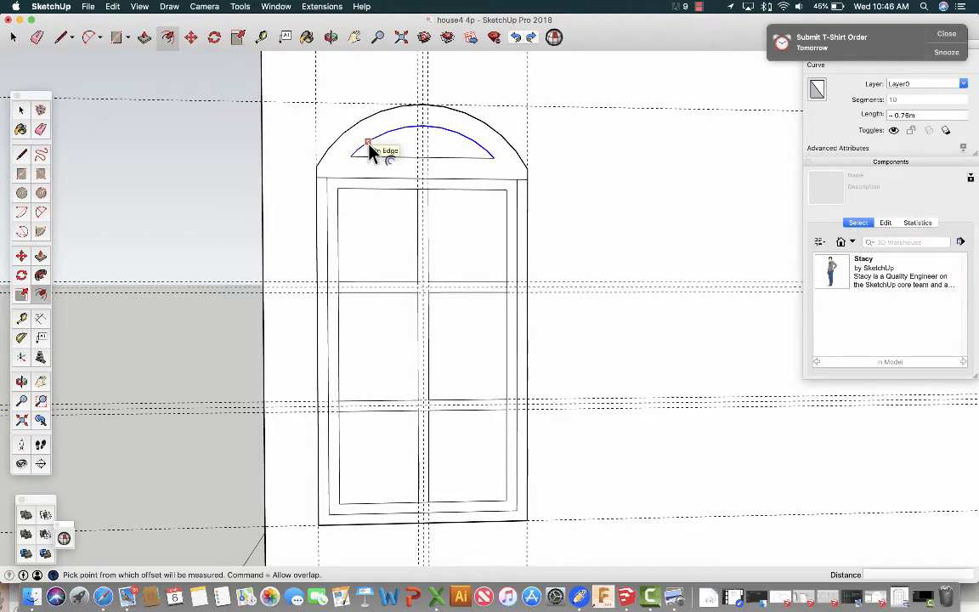
key("c")
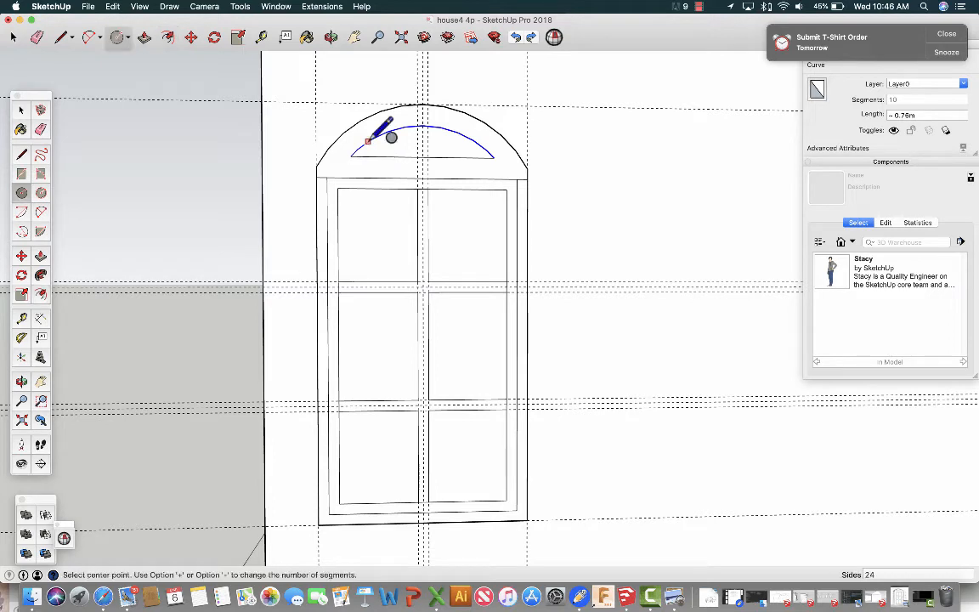
key("m")
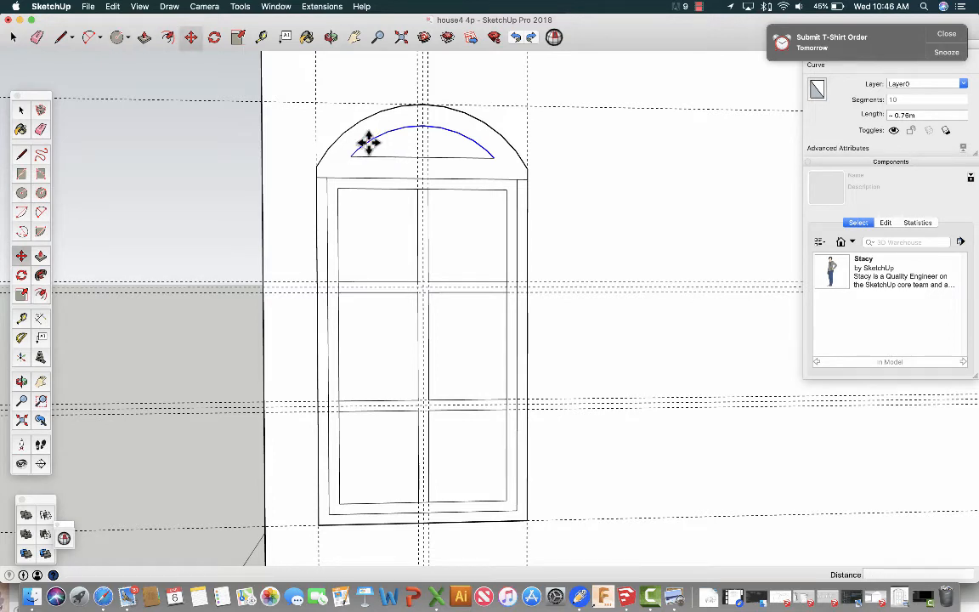
key("Delete")
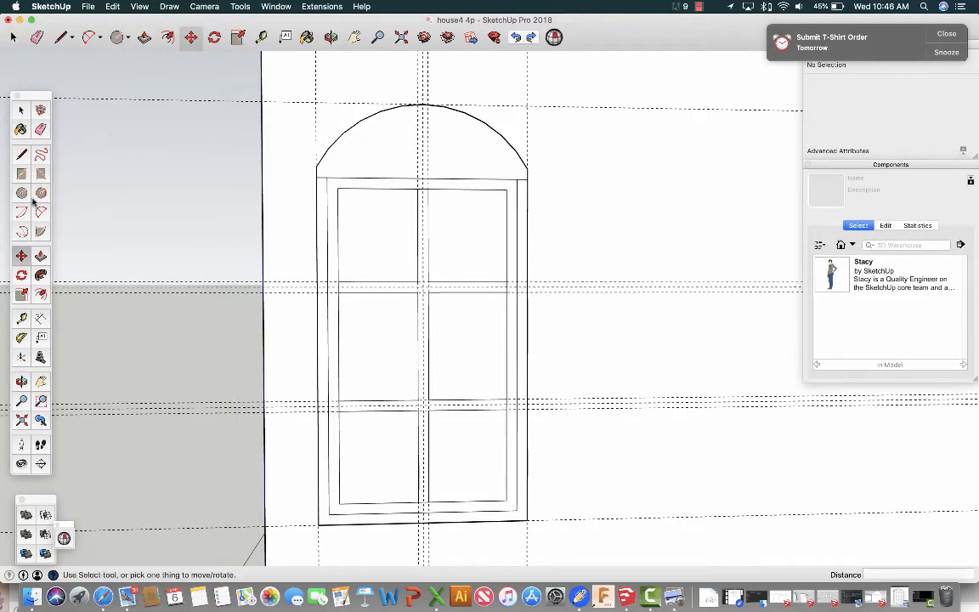
Offset the arched face's outline inward by 5 cm to form the arch frame.
left_click(41, 295)
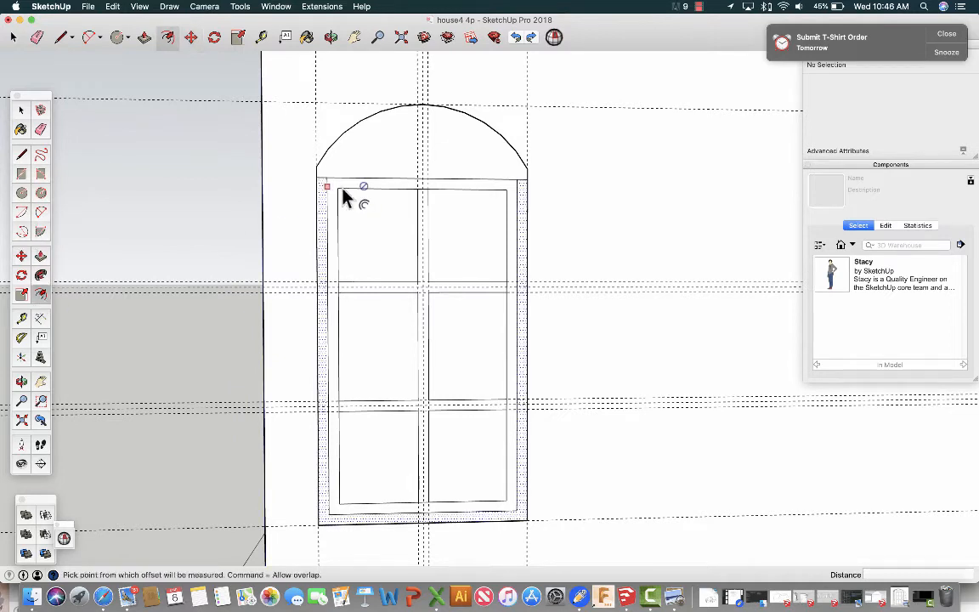
left_click(364, 146)
left_click(364, 146)
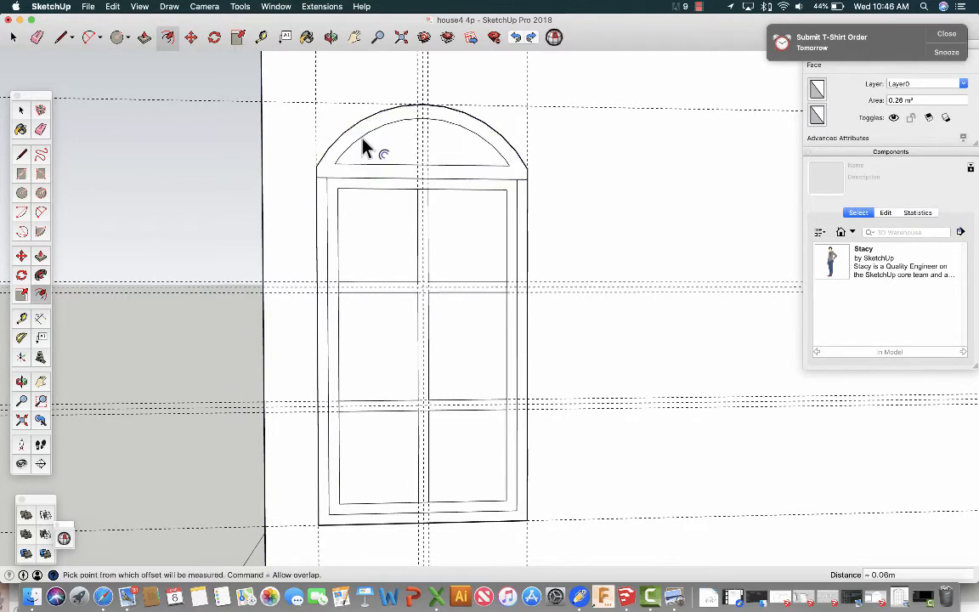
type("5cm")
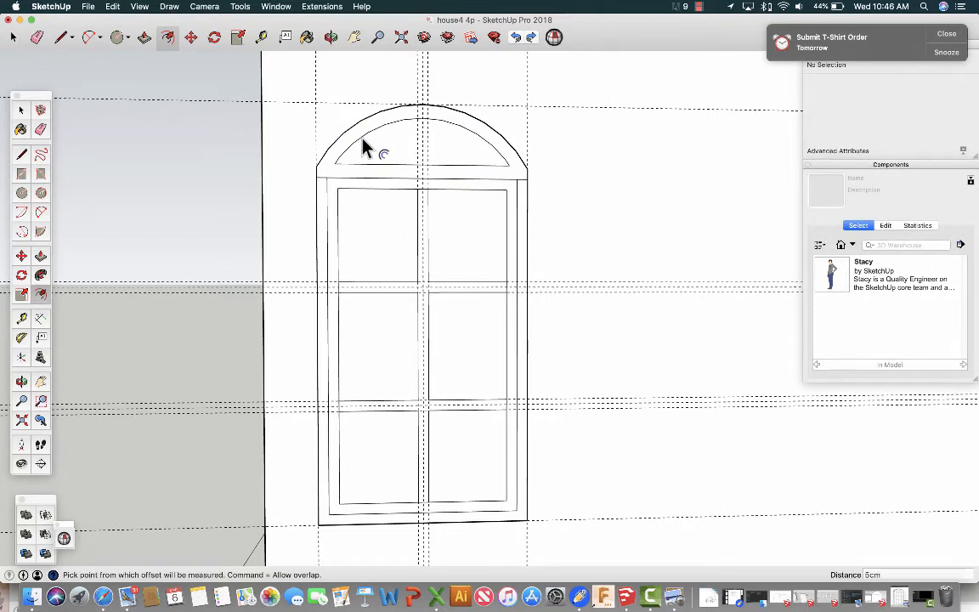
key("Return")
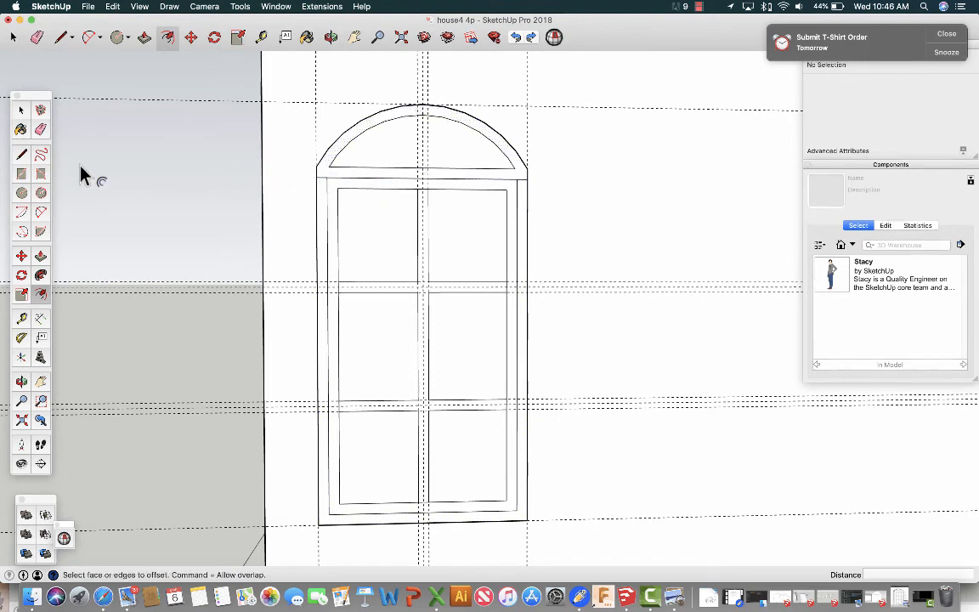
Erase the two short edges at the frame's upper corners to merge the arch frame with the rectangular frame.
left_click(40, 130)
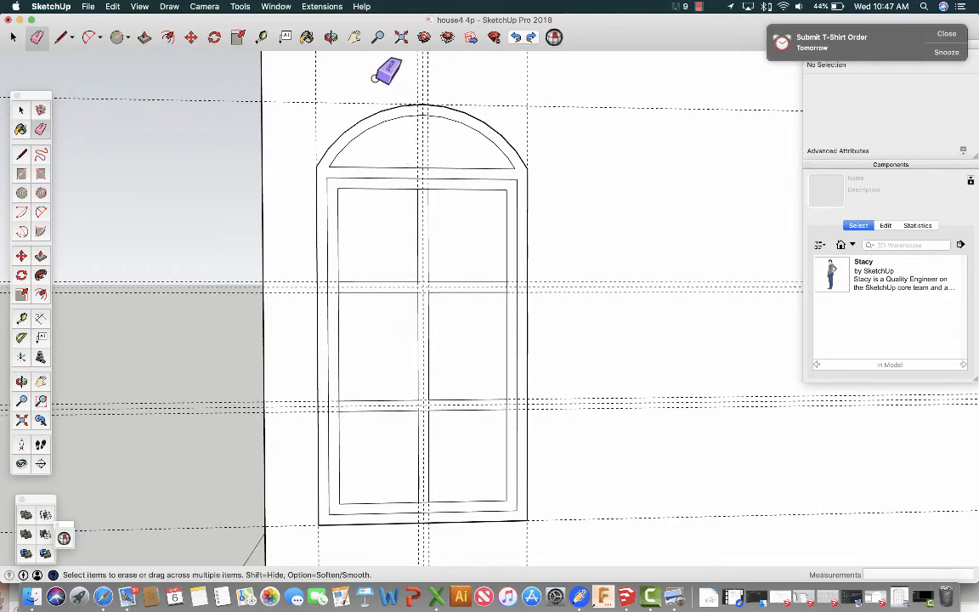
left_click(330, 37)
mouse_move(291, 126)
left_mouse_down()
mouse_move(426, 130)
mouse_move(564, 183)
left_mouse_up()
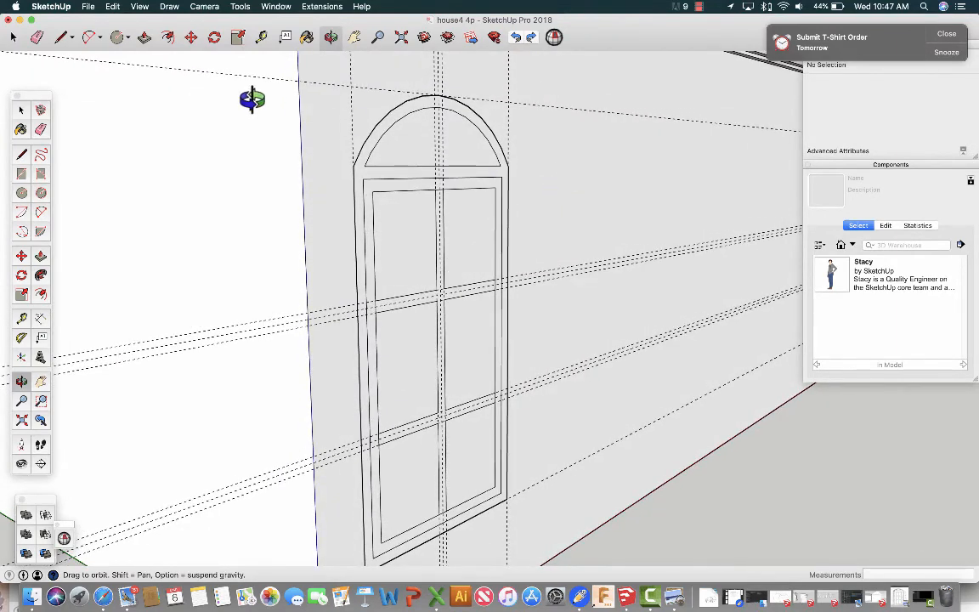
Pull the outer frame, including the arch band above it, outward from the wall with Push/Pull.
left_click(145, 37)
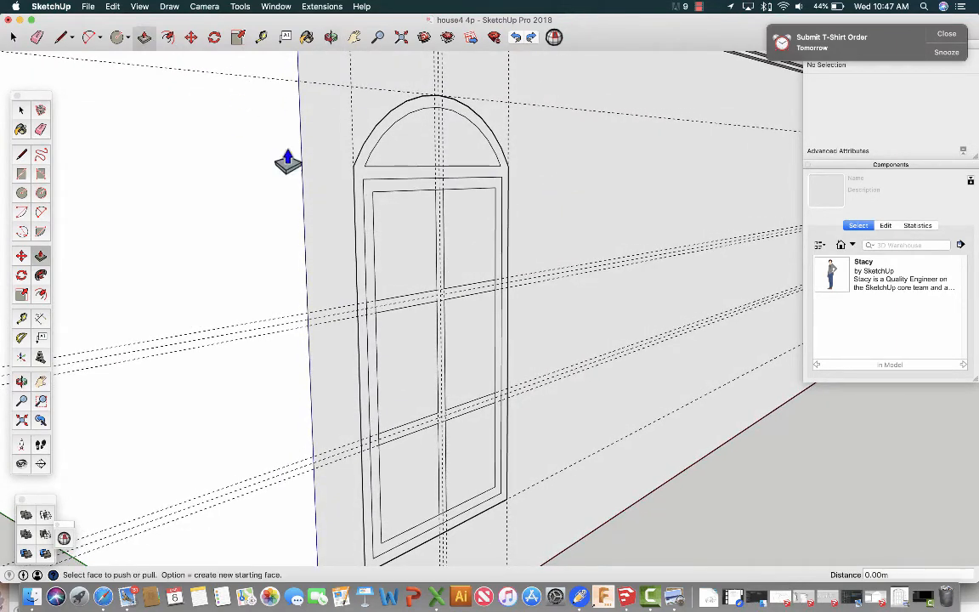
left_click(357, 211)
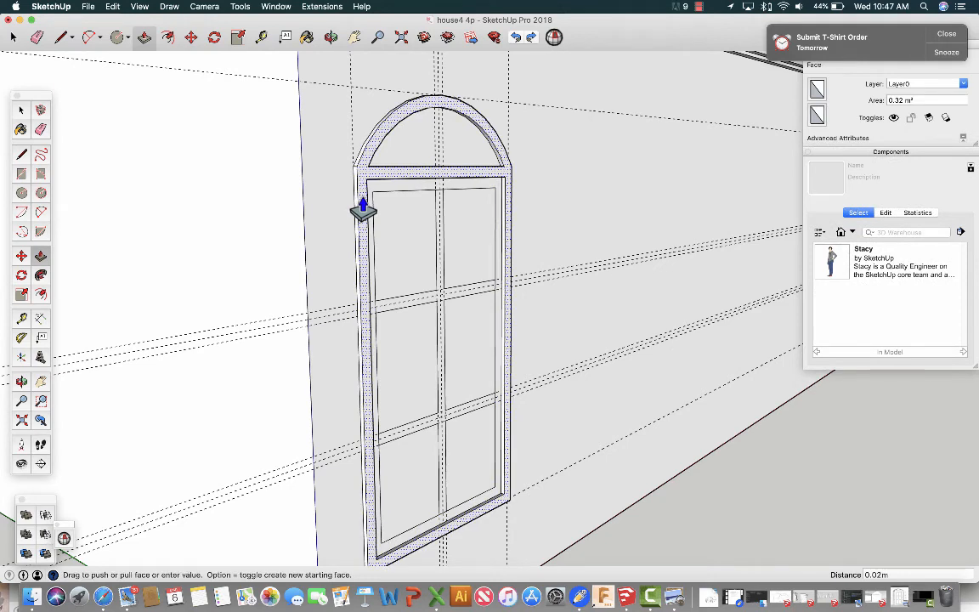
left_click(363, 210)
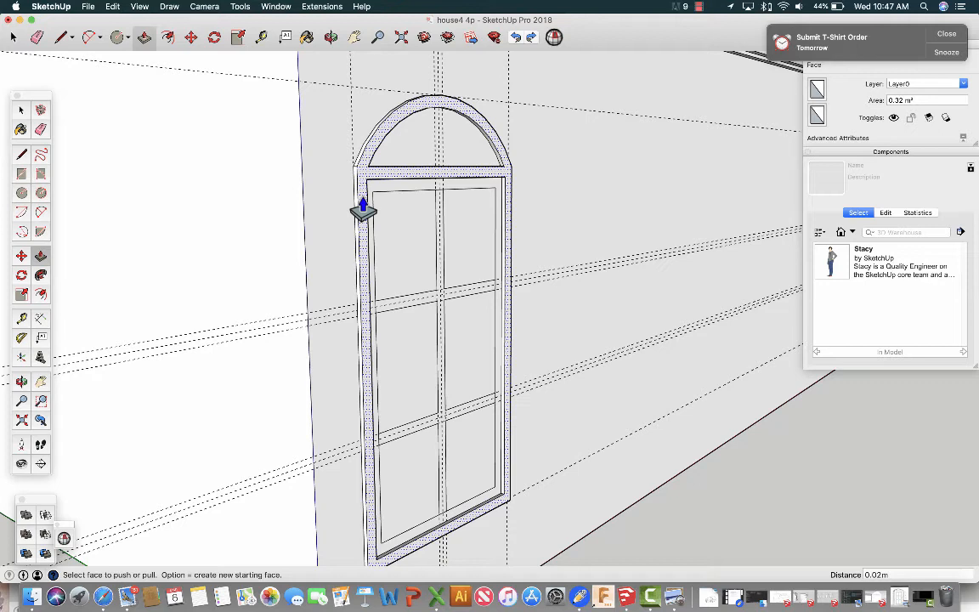
left_click(363, 211)
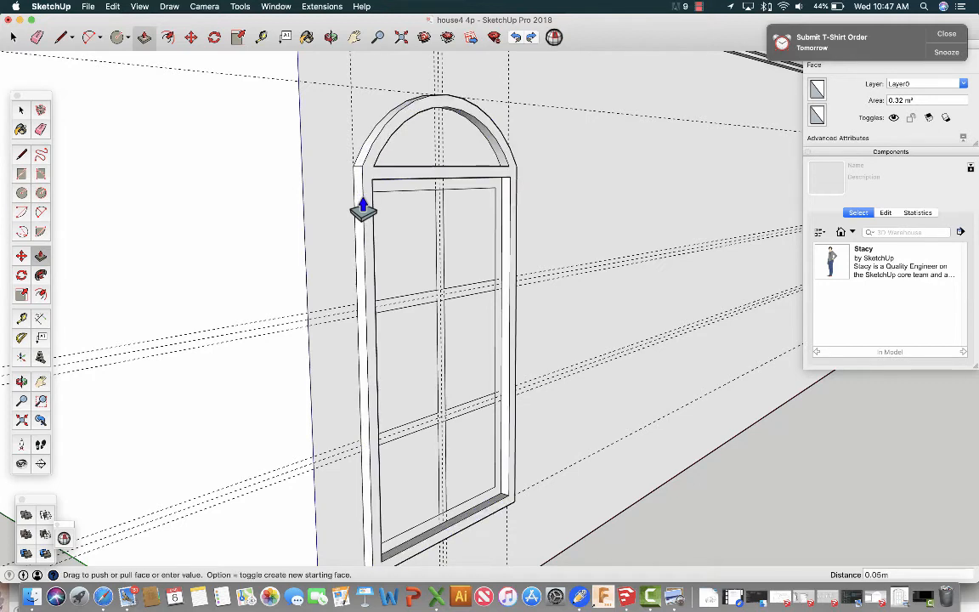
Pull the inner rectangular frame and the crossing window bars outward by 3 cm.
left_click(403, 197)
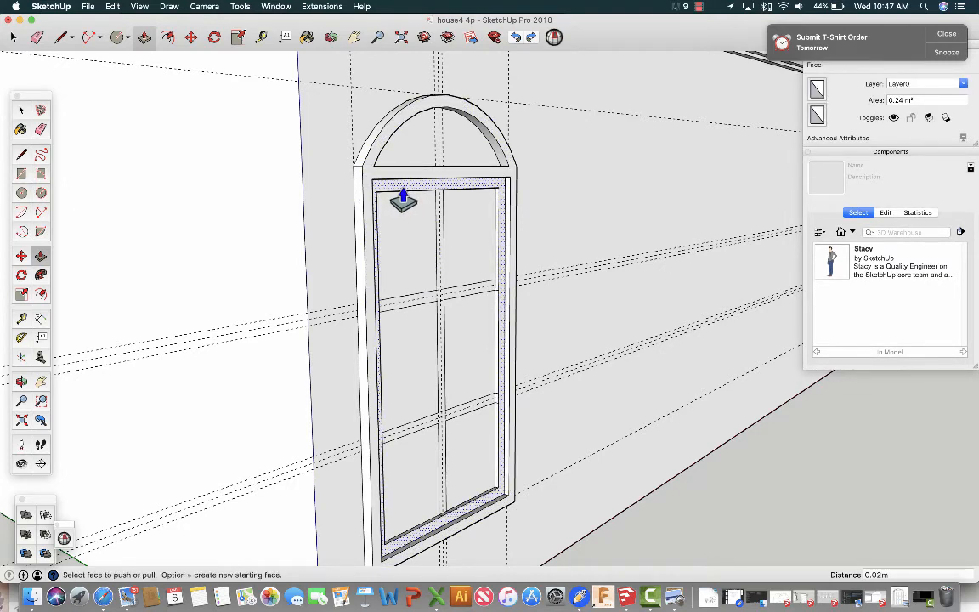
type("3cm")
left_click(402, 201)
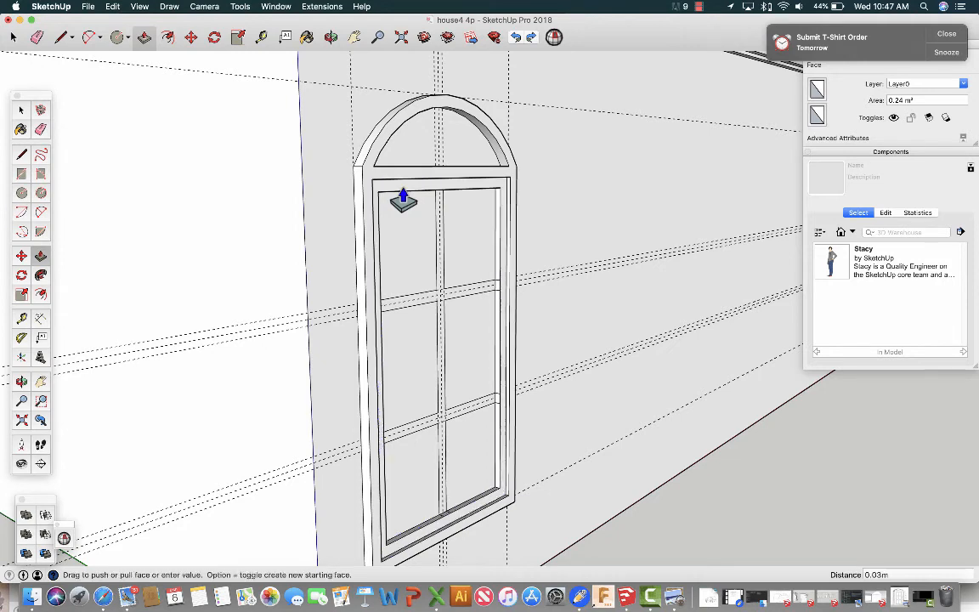
left_click(444, 273)
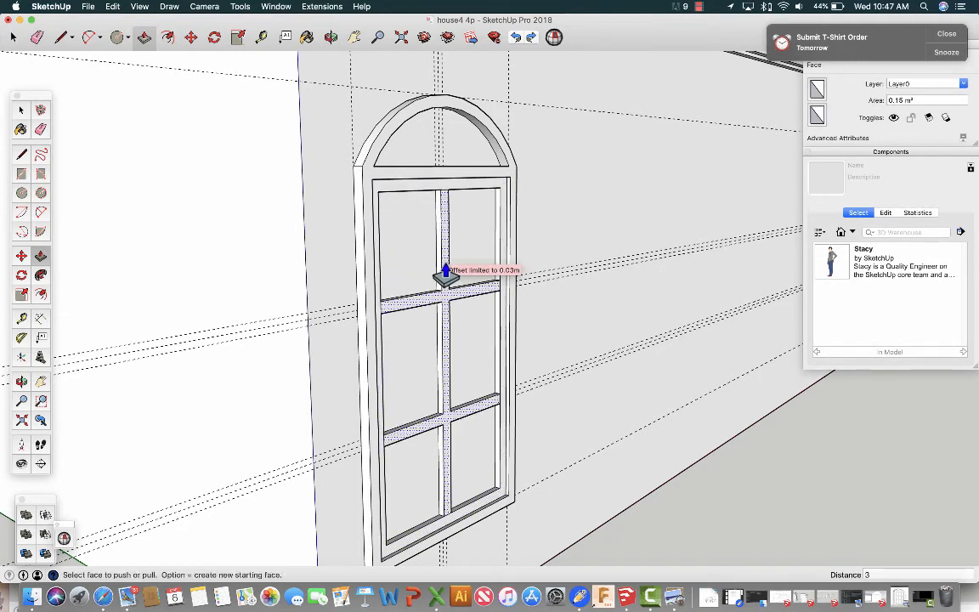
left_click(444, 273)
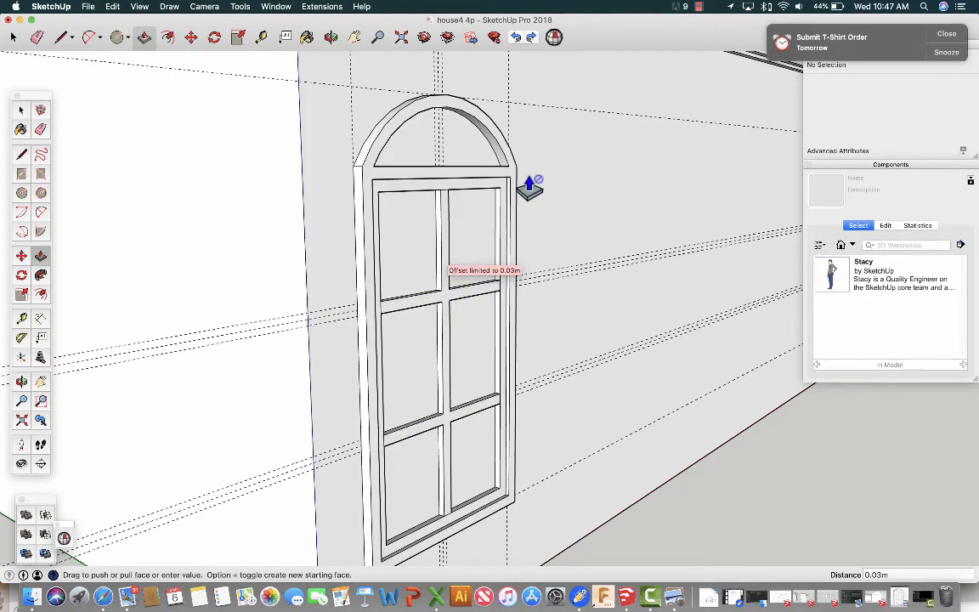
Select all connected geometry of the arched window and make it a group.
left_click(330, 39)
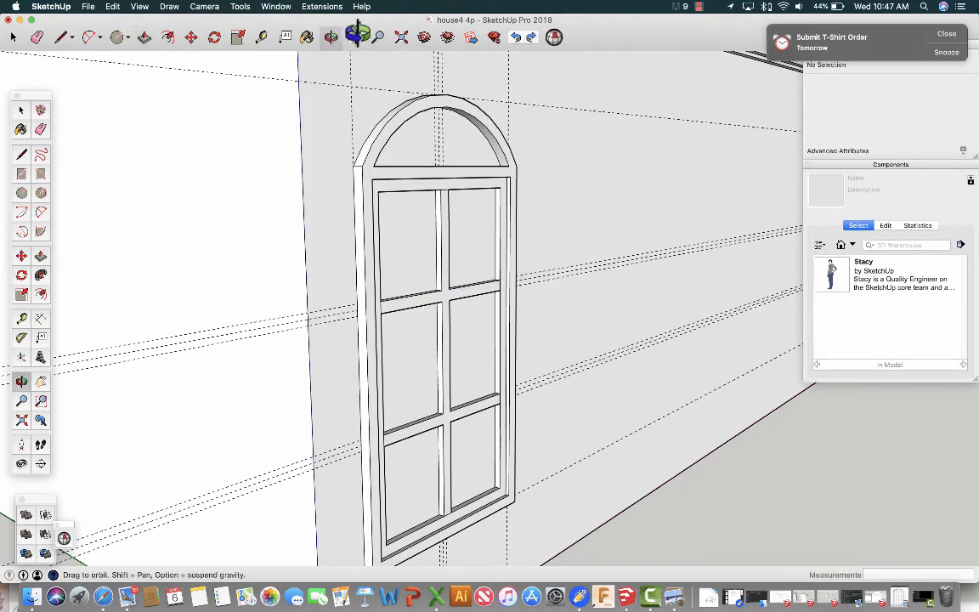
left_click_drag(547, 195, 333, 185)
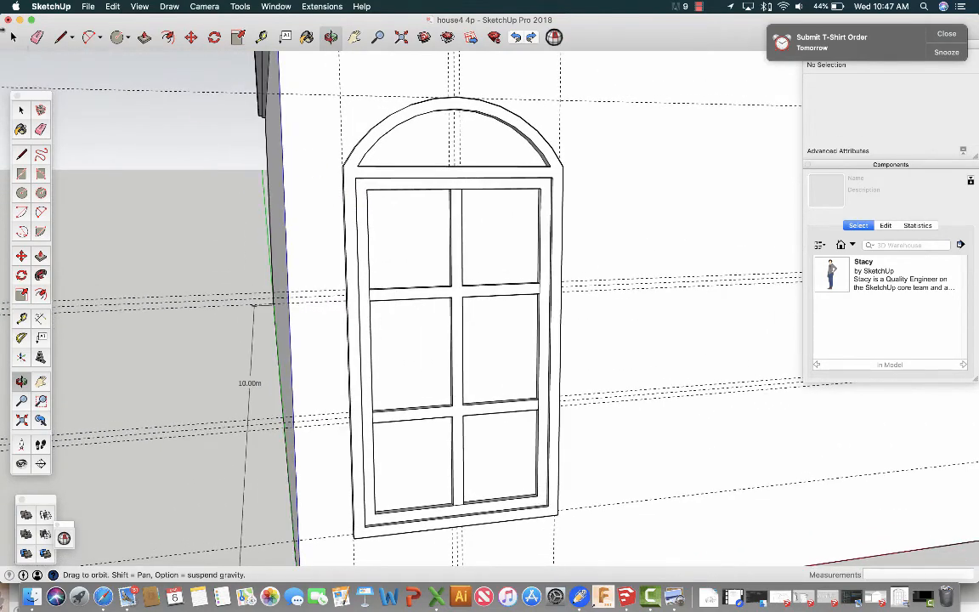
key("space")
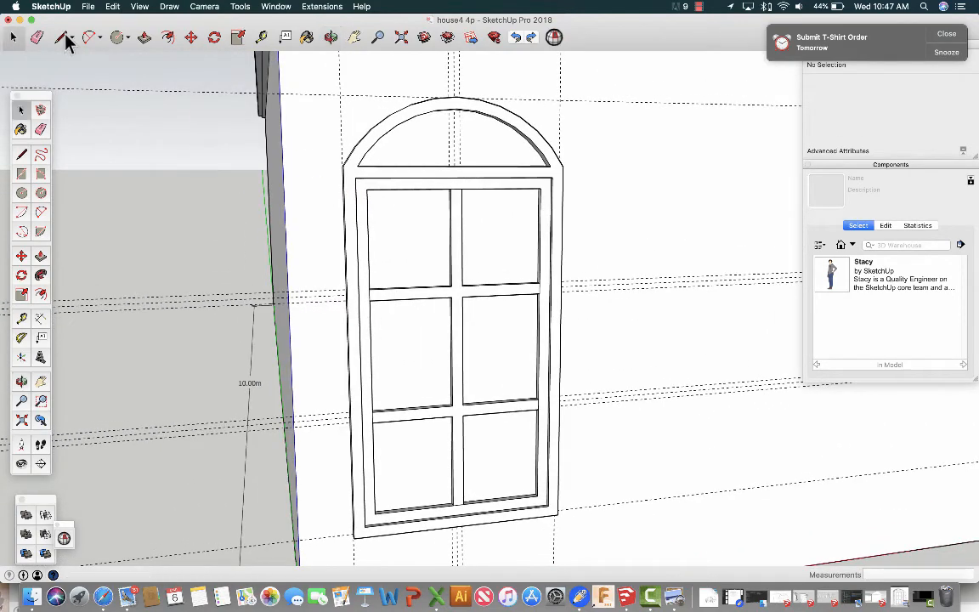
triple_click(355, 251)
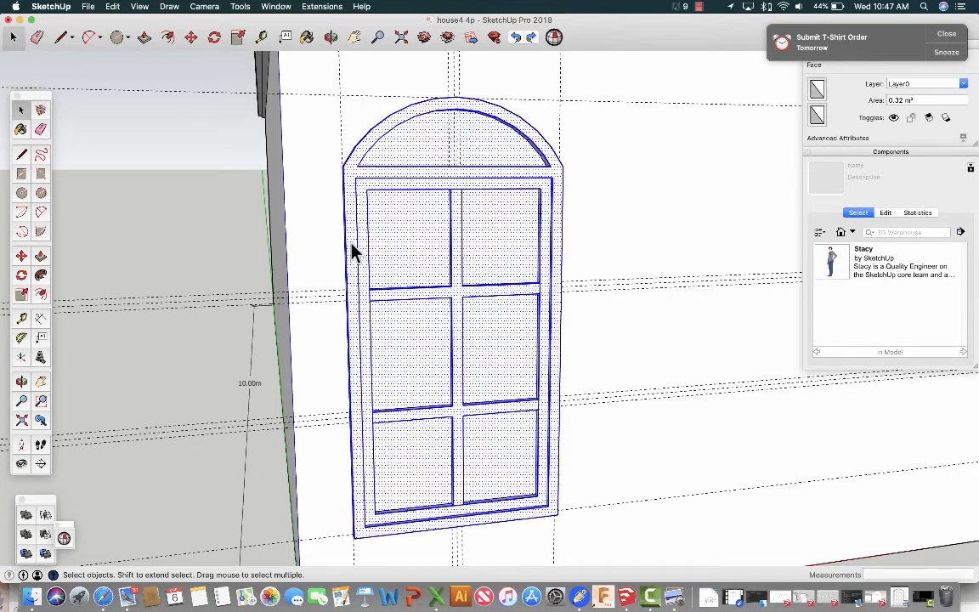
right_click(351, 244)
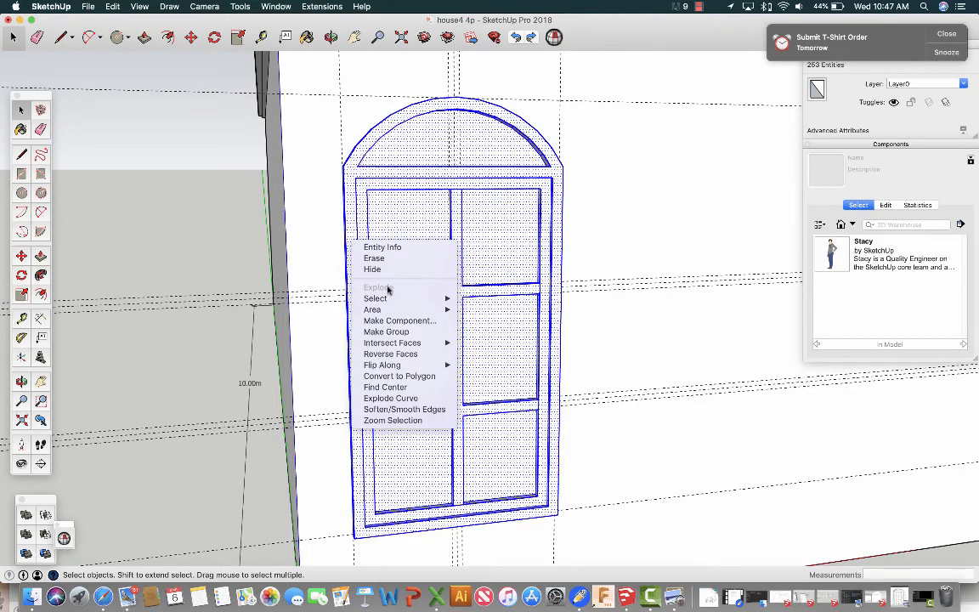
left_click(388, 331)
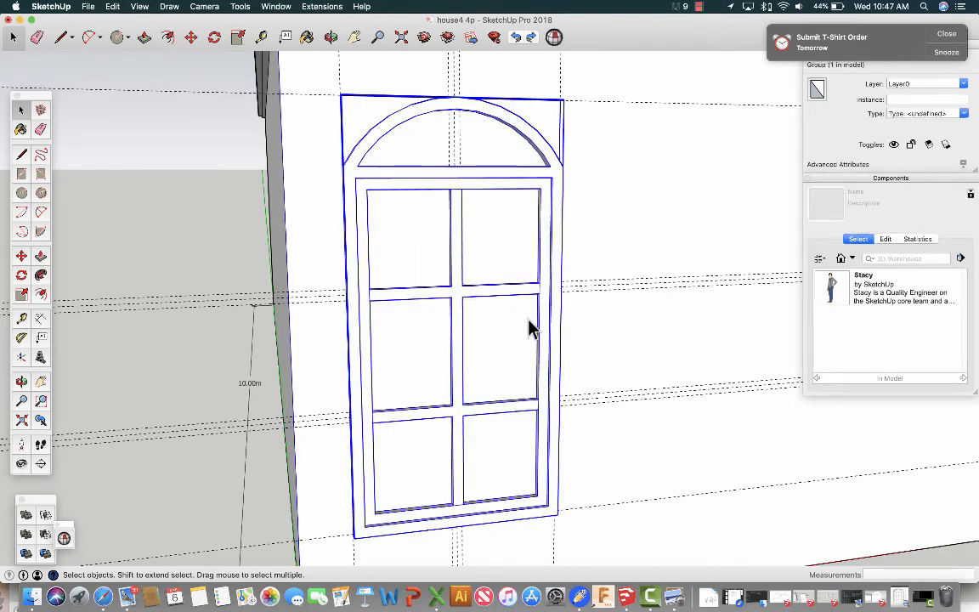
Copy the window group 1.5 m along the red axis and repeat it x7 across the wall's lower storey.
scroll(529, 328, "down", 3)
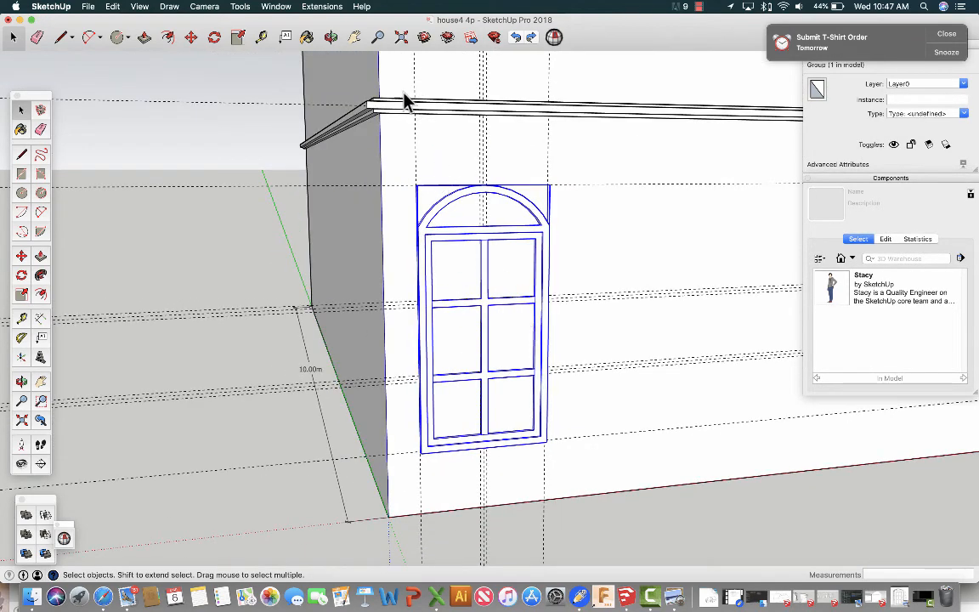
key("h")
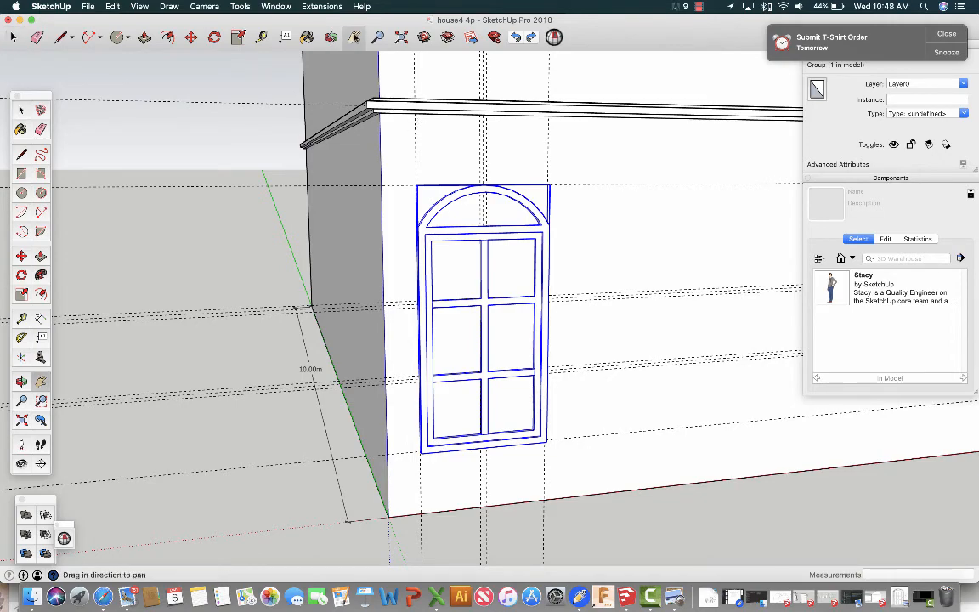
left_click_drag(564, 162, 313, 159)
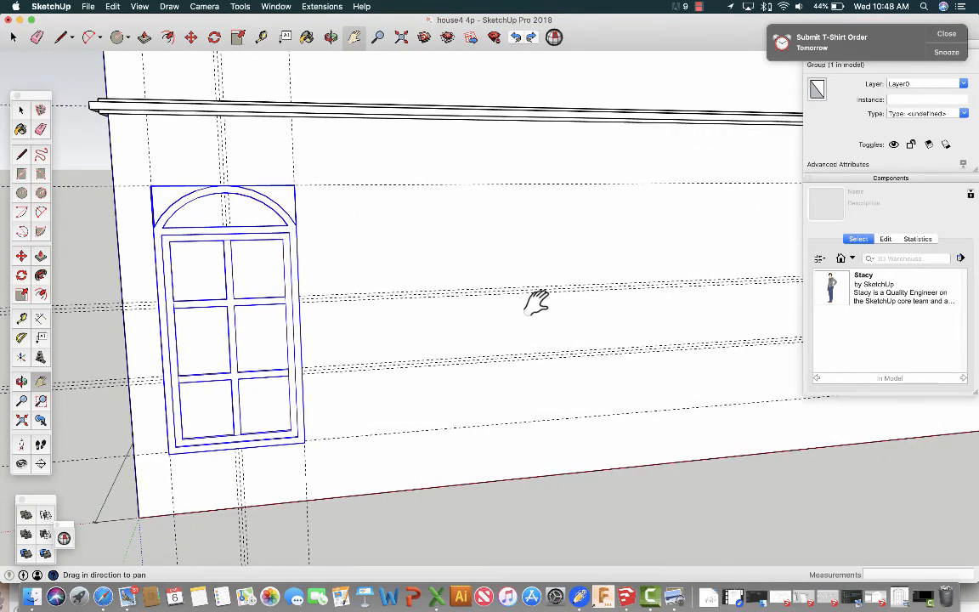
left_click_drag(601, 334, 666, 336)
scroll(665, 335, "down", 3)
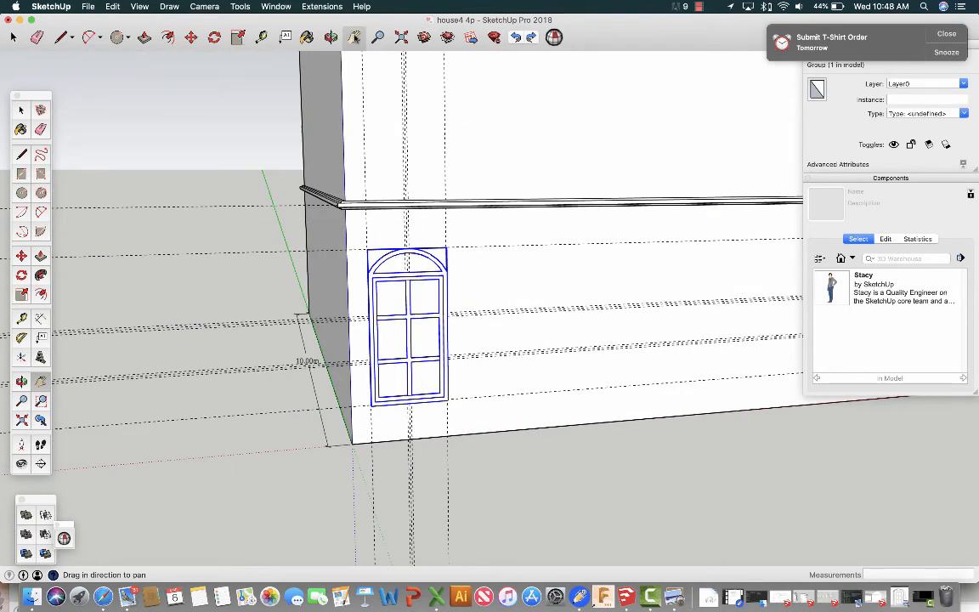
left_click_drag(544, 223, 272, 218)
scroll(272, 218, "down", 3)
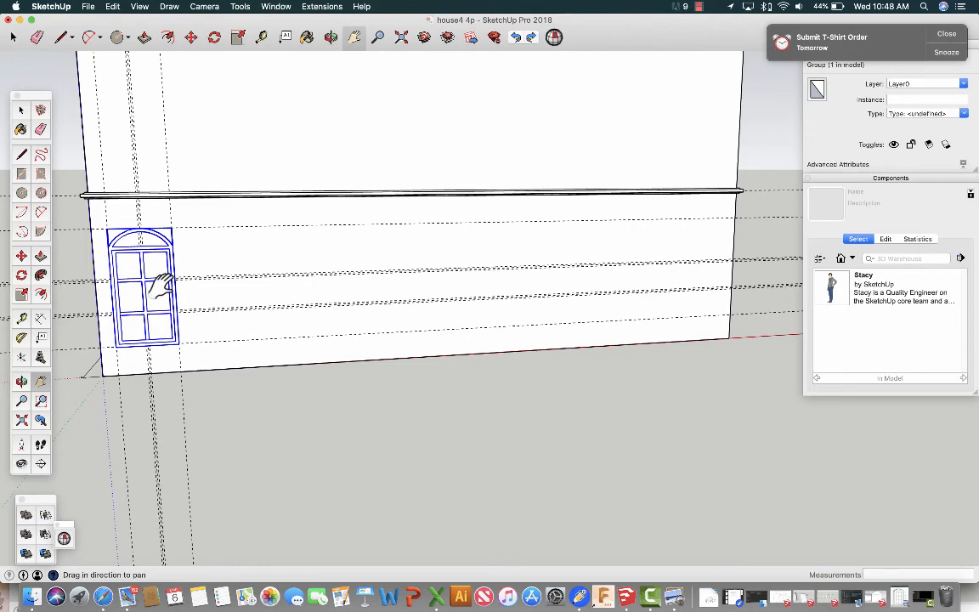
scroll(161, 284, "up", 2)
scroll(161, 284, "up", 1)
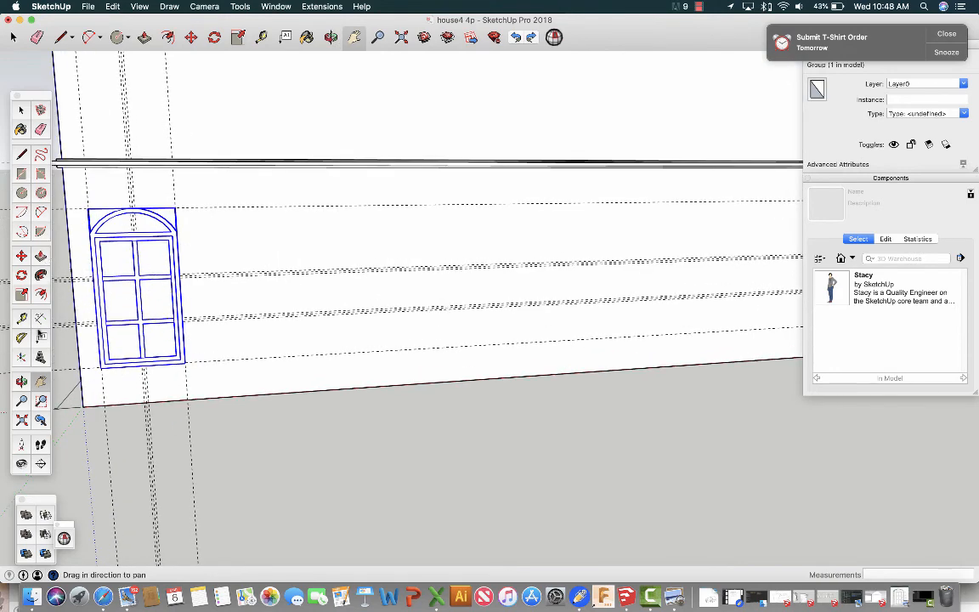
left_click(21, 255)
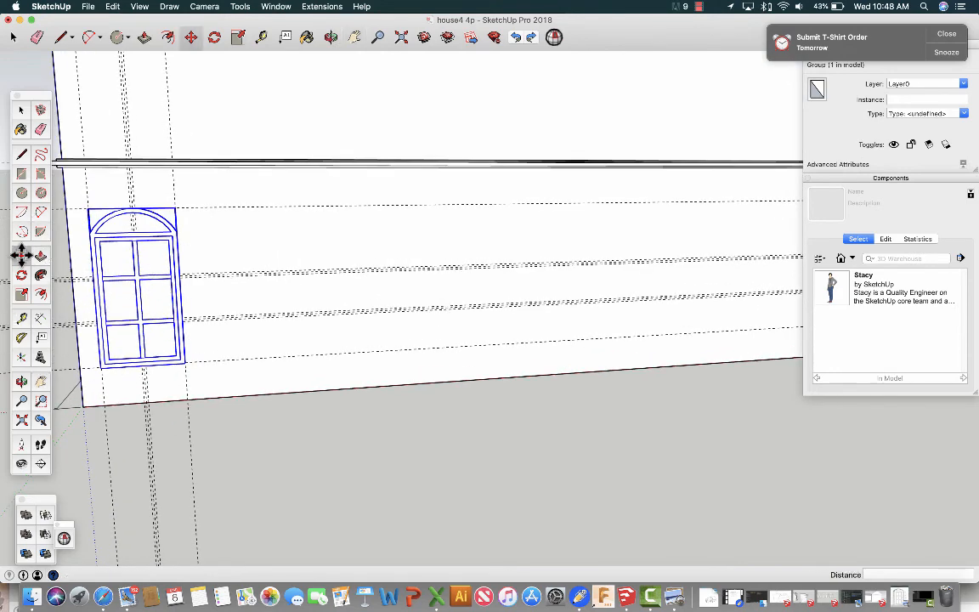
left_click(141, 295, "alt")
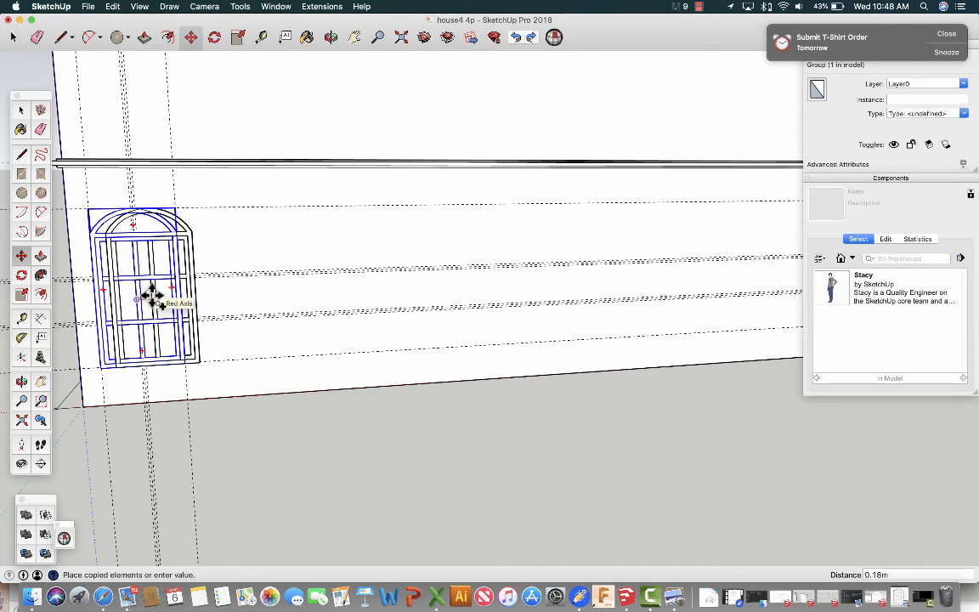
left_click(151, 295)
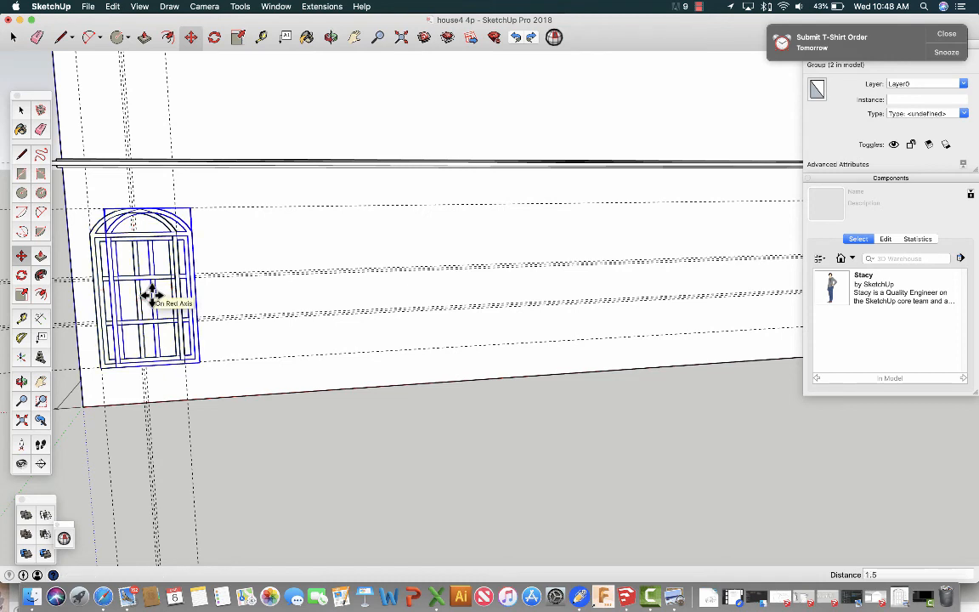
type("1.5m")
key("Return")
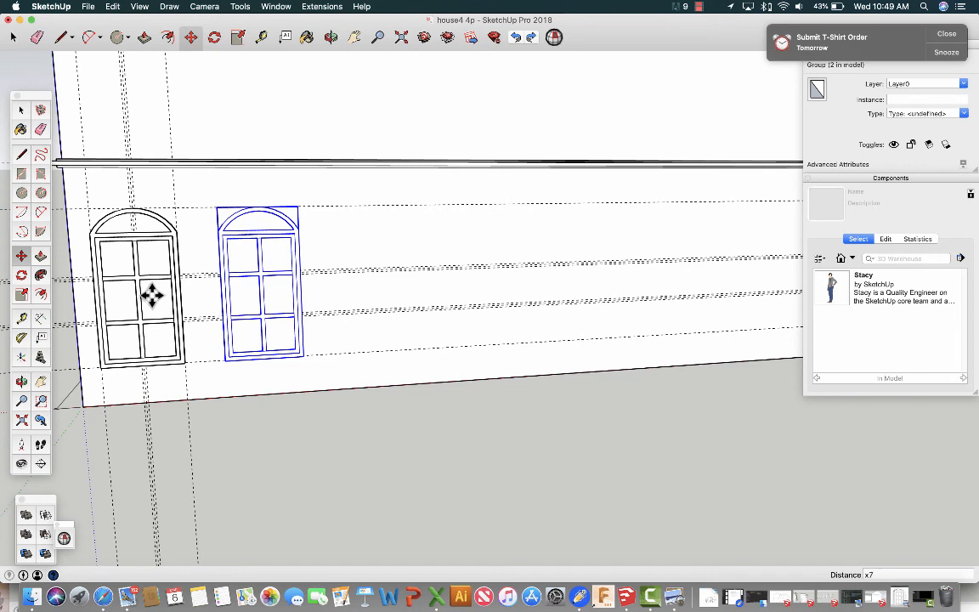
key("Return")
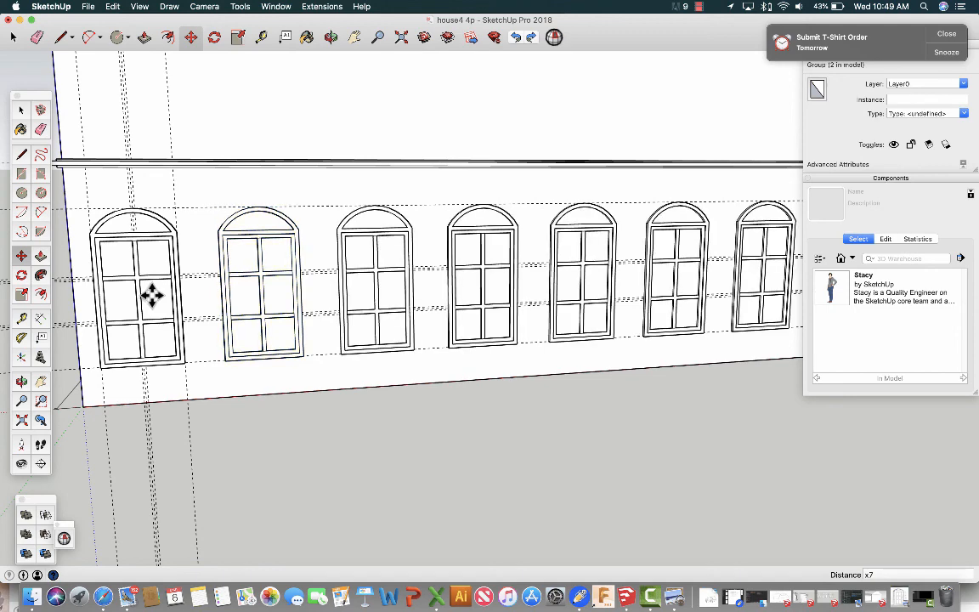
Delete the two middle windows, the fourth and fifth from the wall's left corner.
scroll(304, 319, "down", 3)
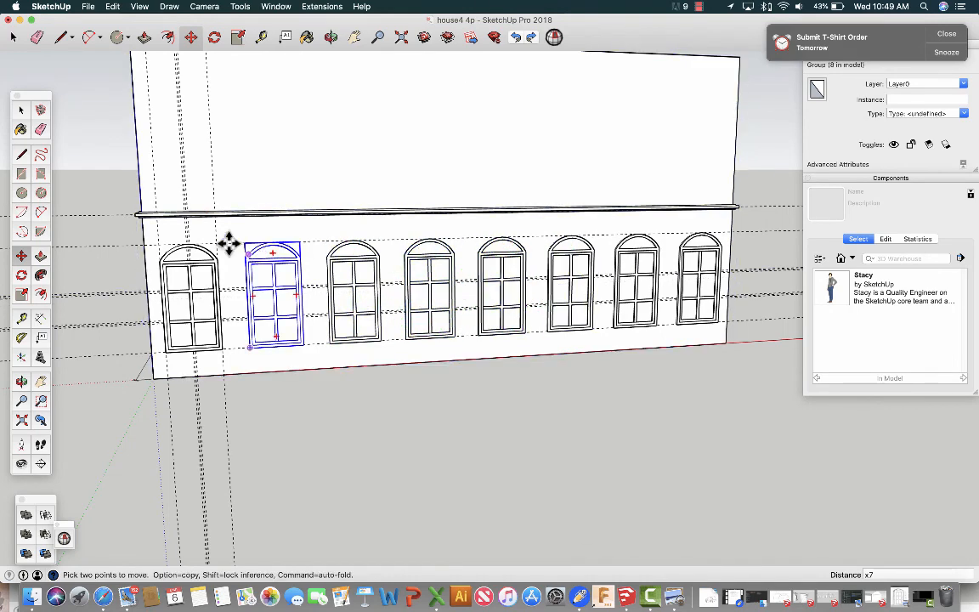
left_click(21, 111)
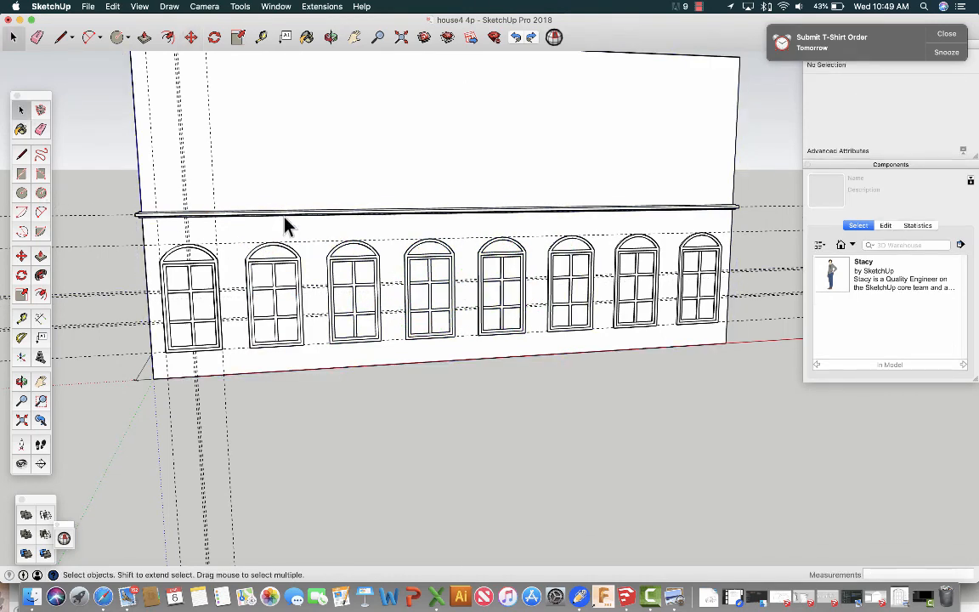
left_click(410, 291)
key("Delete")
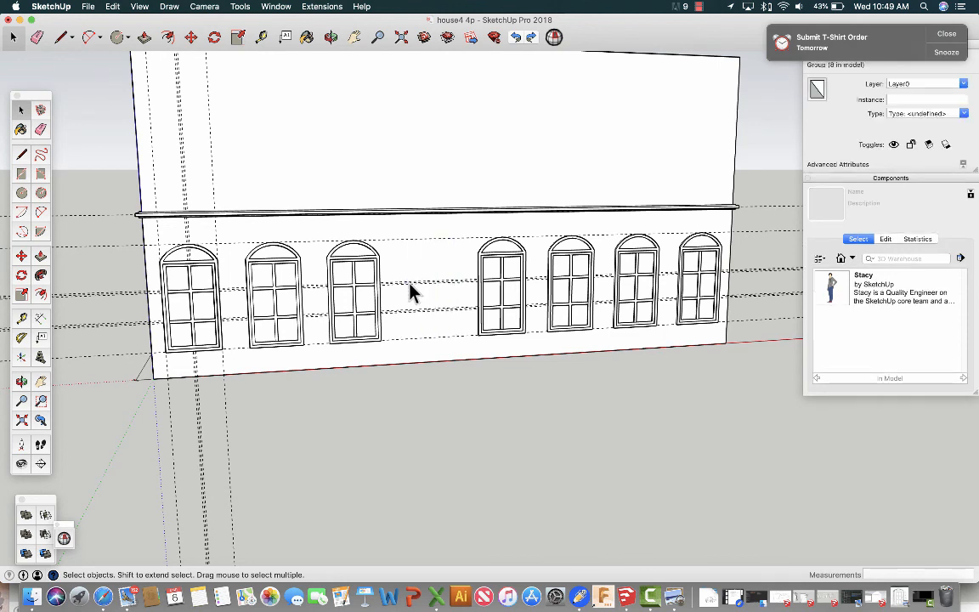
left_click(484, 287)
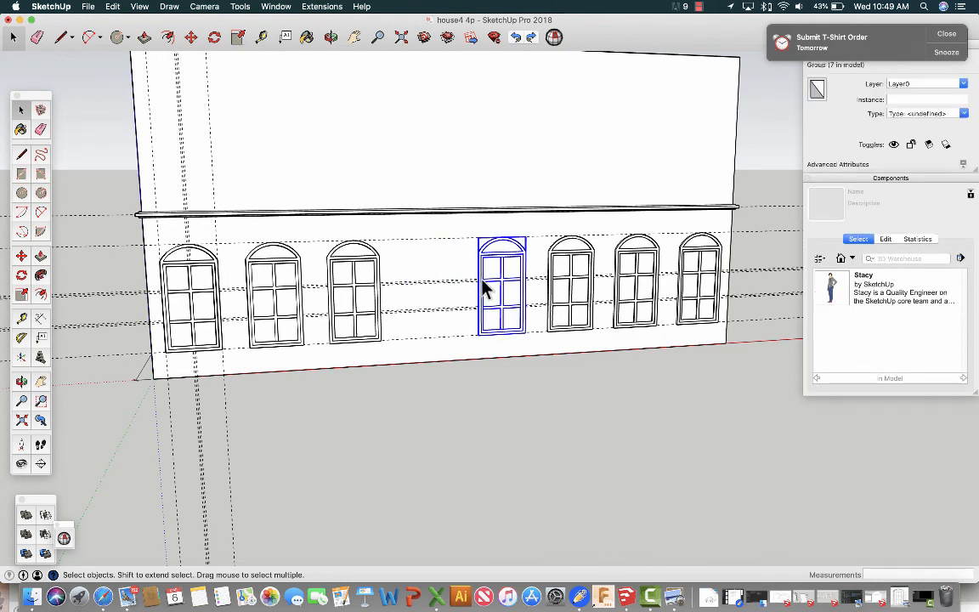
key("Delete")
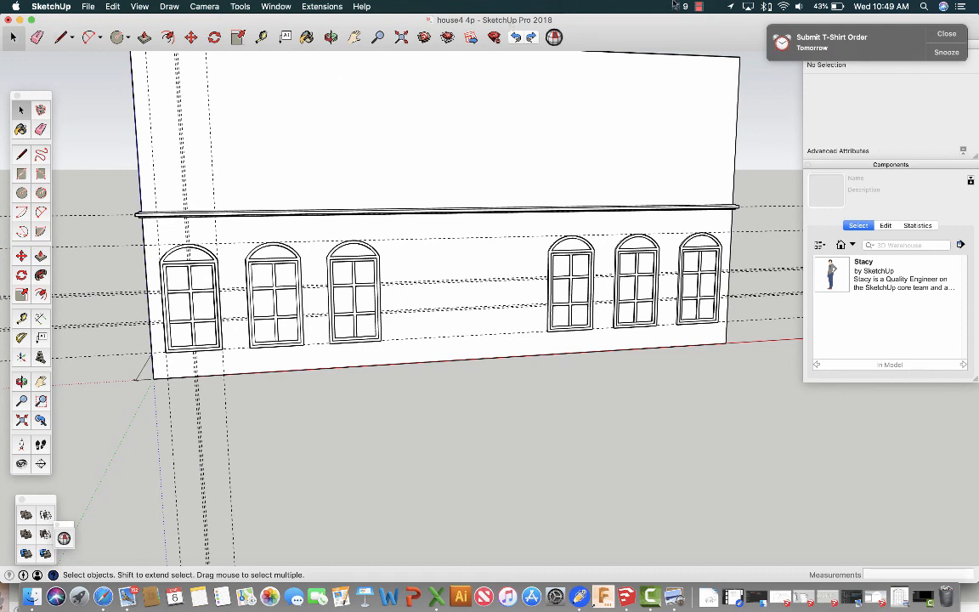
left_click(698, 6)
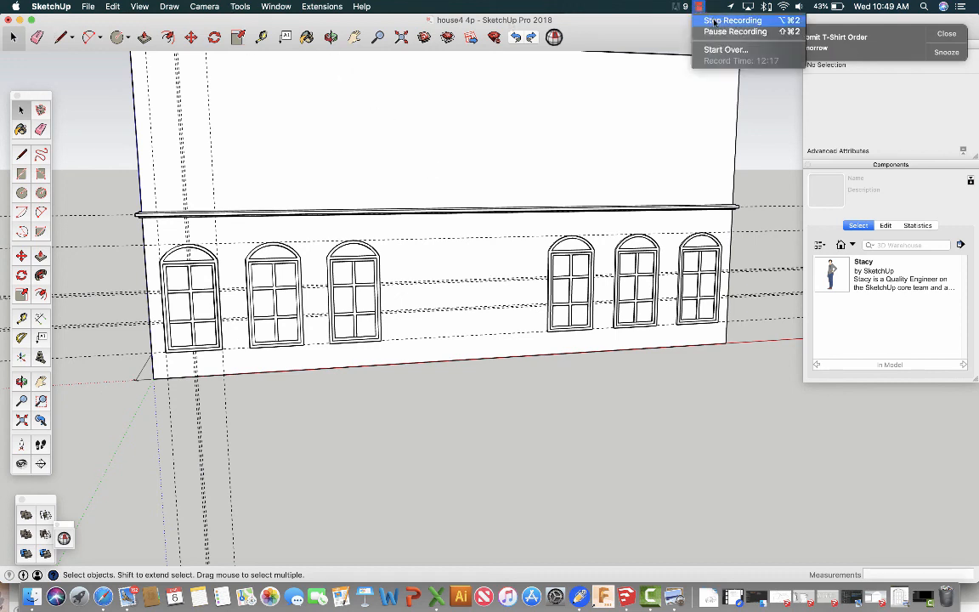